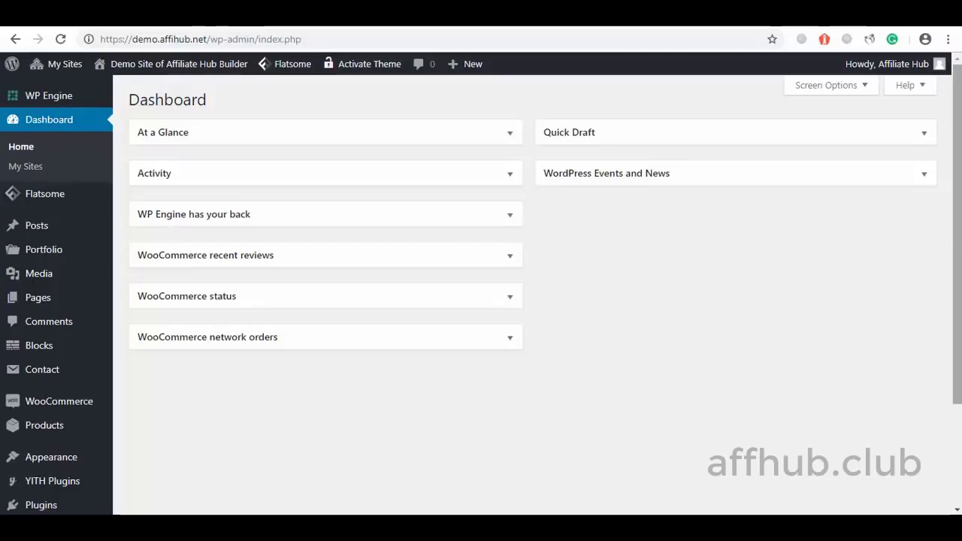
Open Affiliate Hub's API Settings page, which shows the filled-in Amazon access keys, associate tag and locale.
left_click_drag(960, 233, 960, 331)
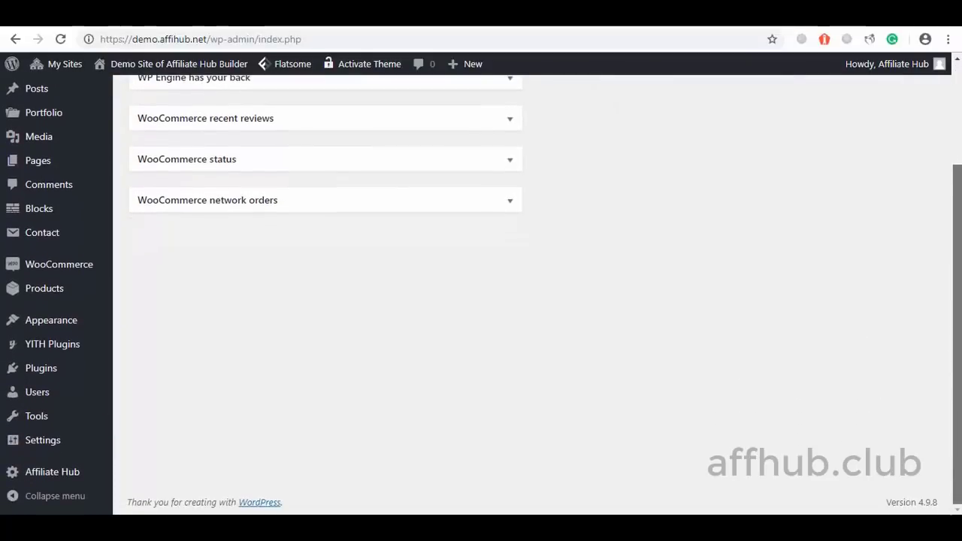
mouse_move(30, 474)
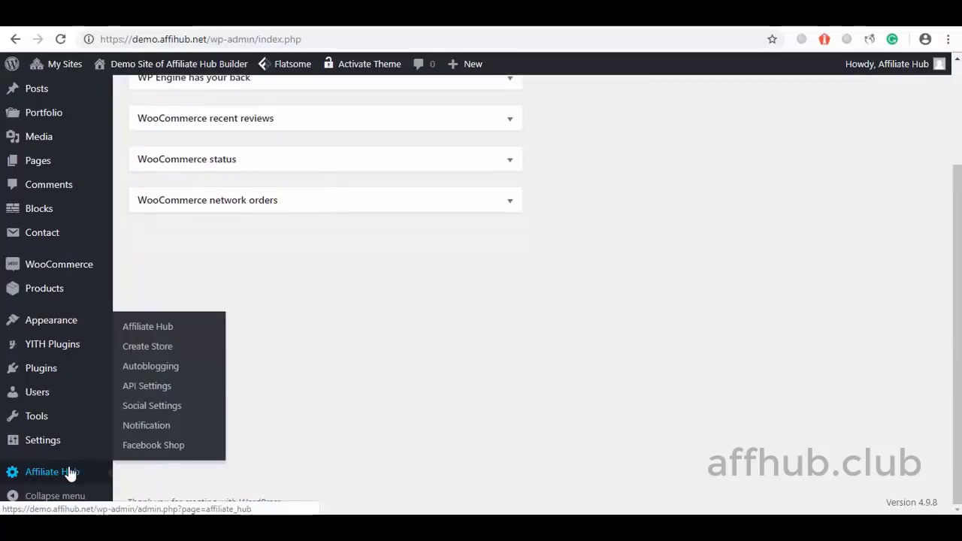
left_click(143, 386)
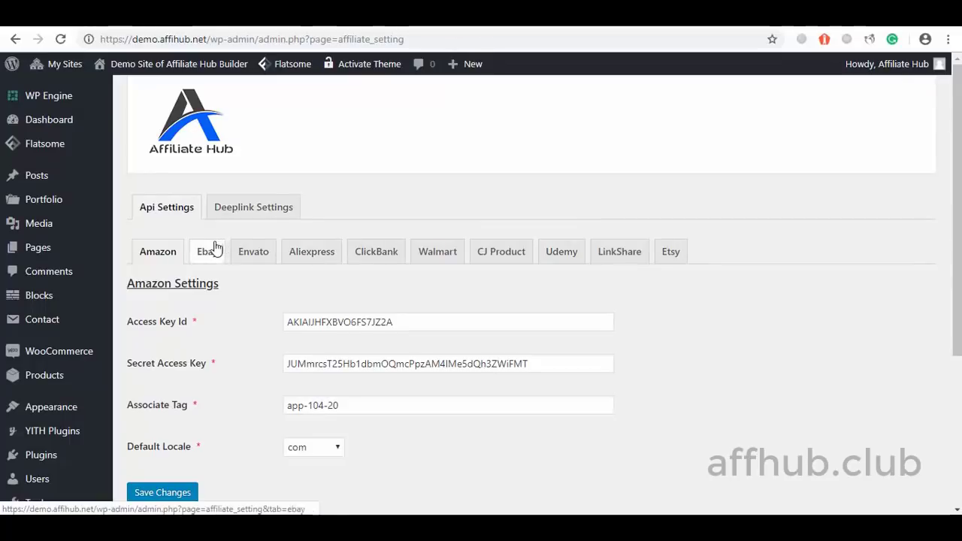
Review the empty deeplink fields for Amazon, eBay, Bestbuy.com, Jumia and other stores.
left_click(253, 207)
scroll(251, 291, "down", 2)
left_click_drag(957, 139, 960, 209)
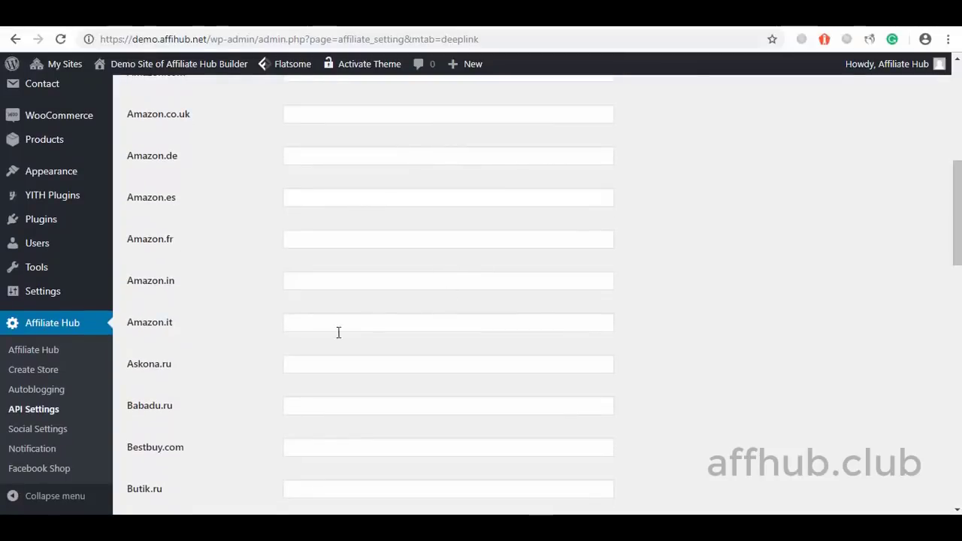
left_click_drag(960, 248, 960, 340)
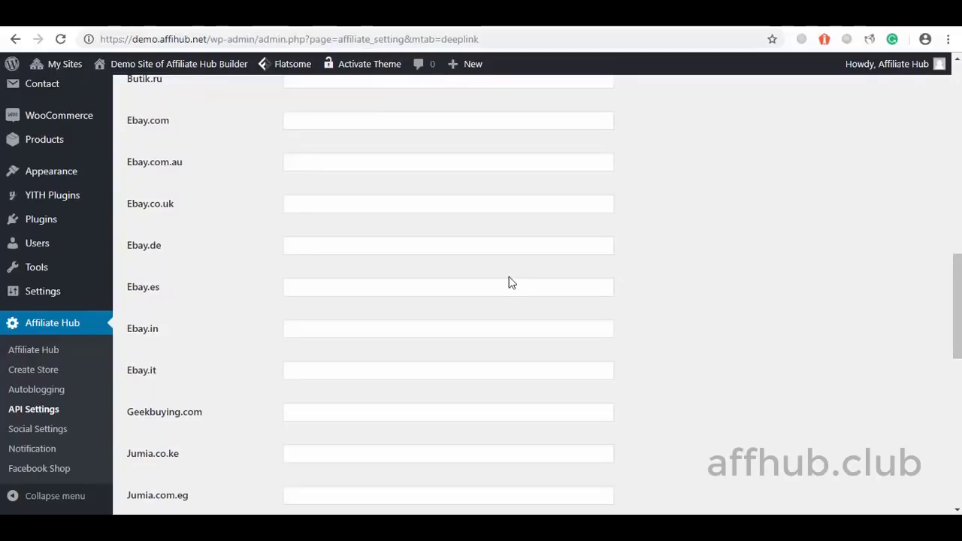
left_click_drag(955, 311, 960, 284)
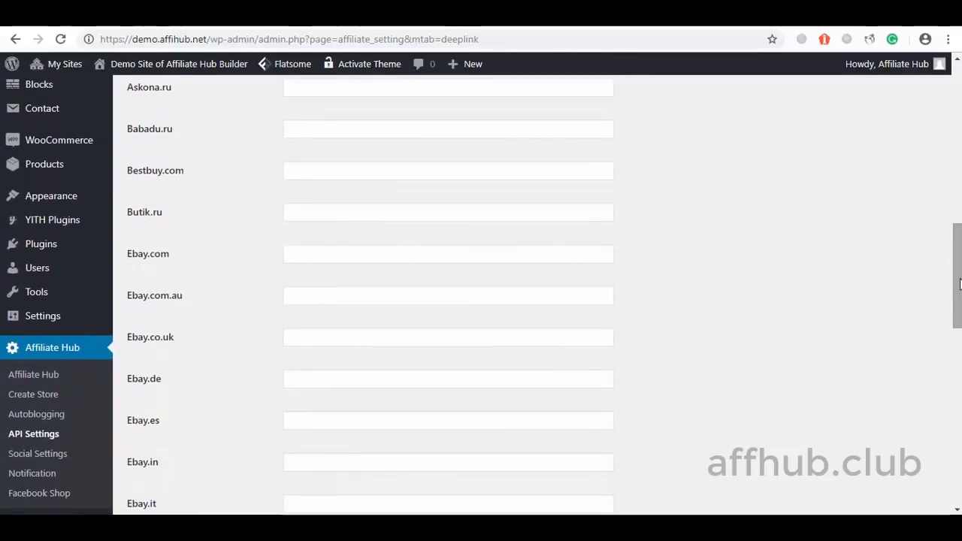
Open Affiliate Hub's Create Store form and expand the Select Data Option dropdown.
left_click(22, 395)
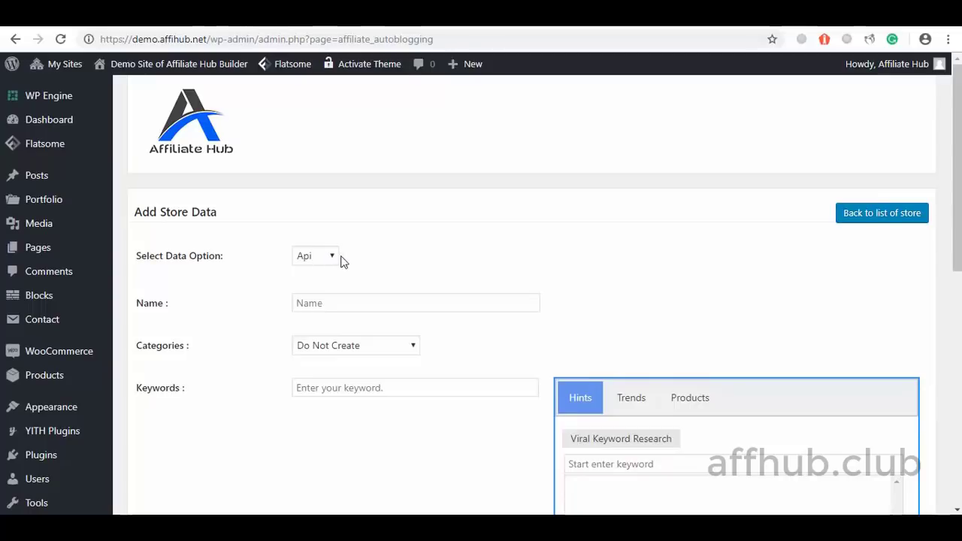
left_click(334, 257)
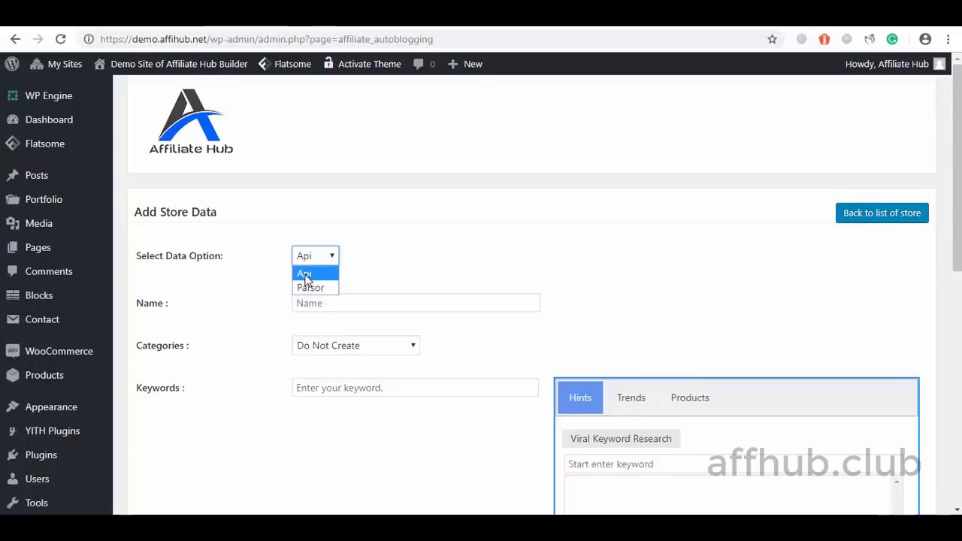
Keep the Api data option, name the store test, and assign the WooCommerce category Bracelets.
left_click(305, 277)
left_click(324, 311)
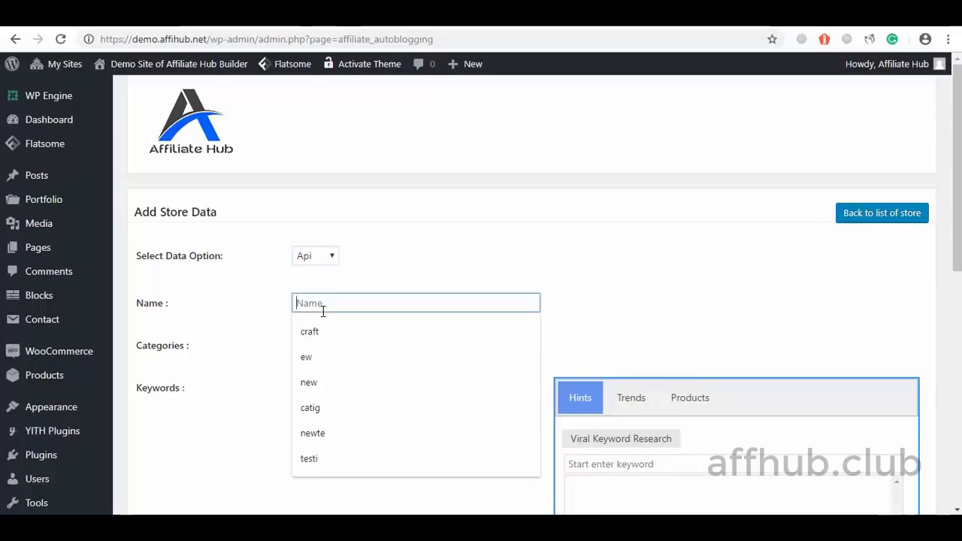
type("test")
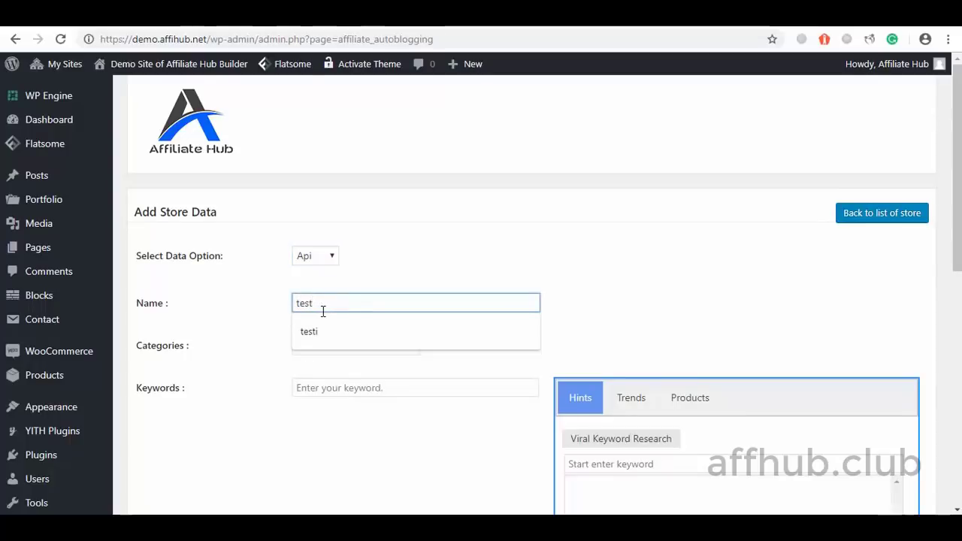
left_click(221, 321)
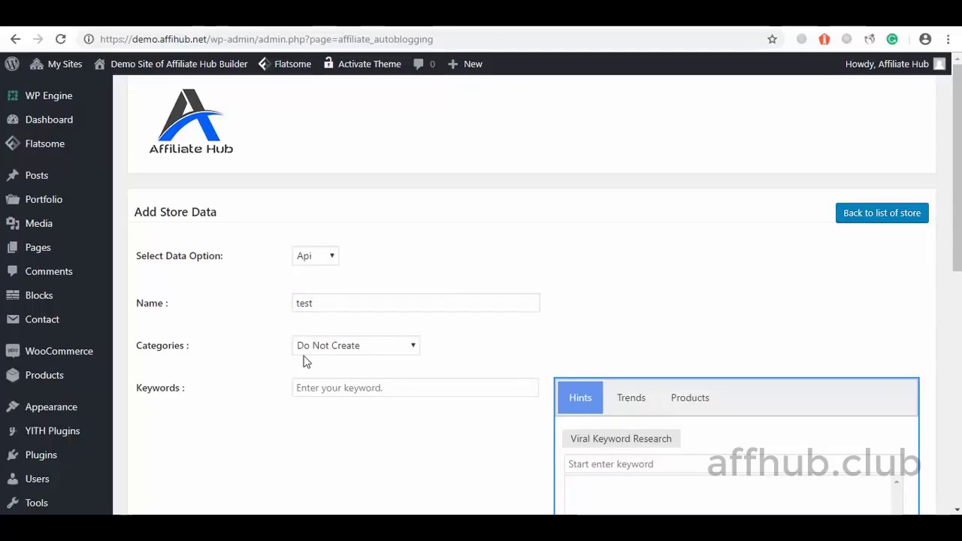
left_click(410, 352)
left_click(406, 390)
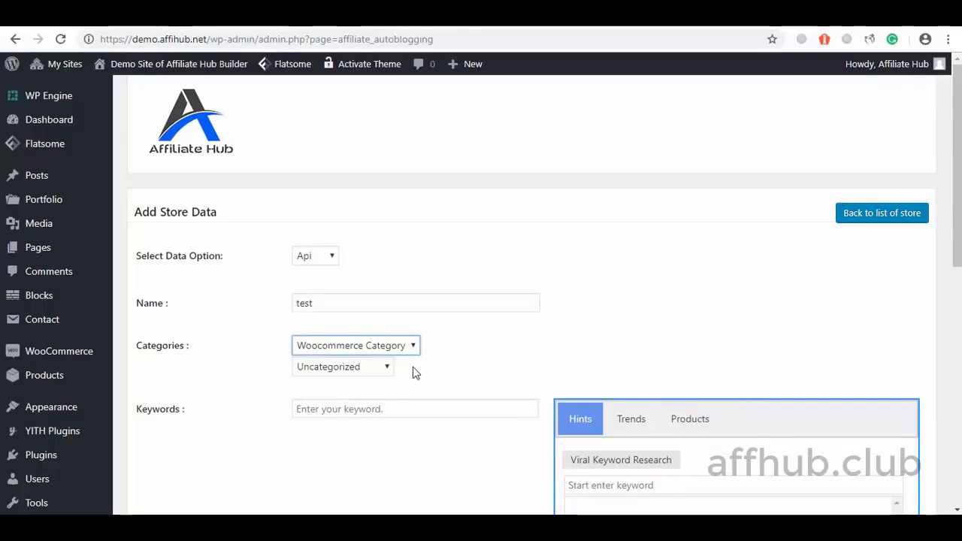
left_click(386, 365)
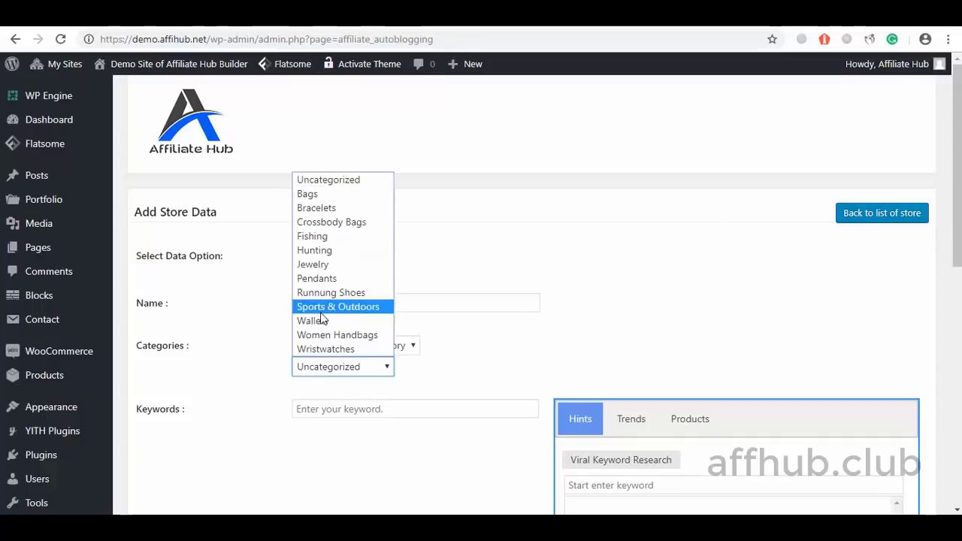
left_click(317, 209)
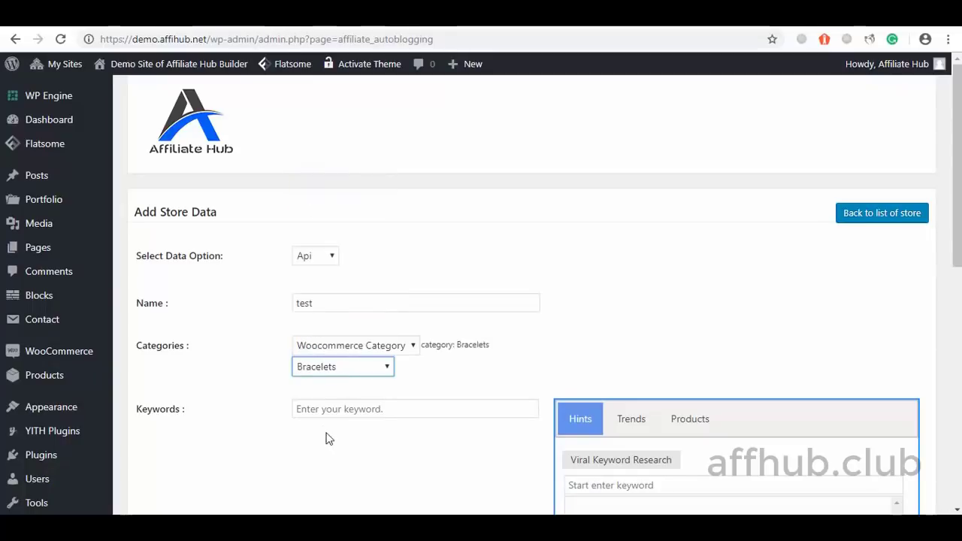
Enter the keyword 'wooden bracelt' and add Ebay to the chosen modules.
left_click(315, 414)
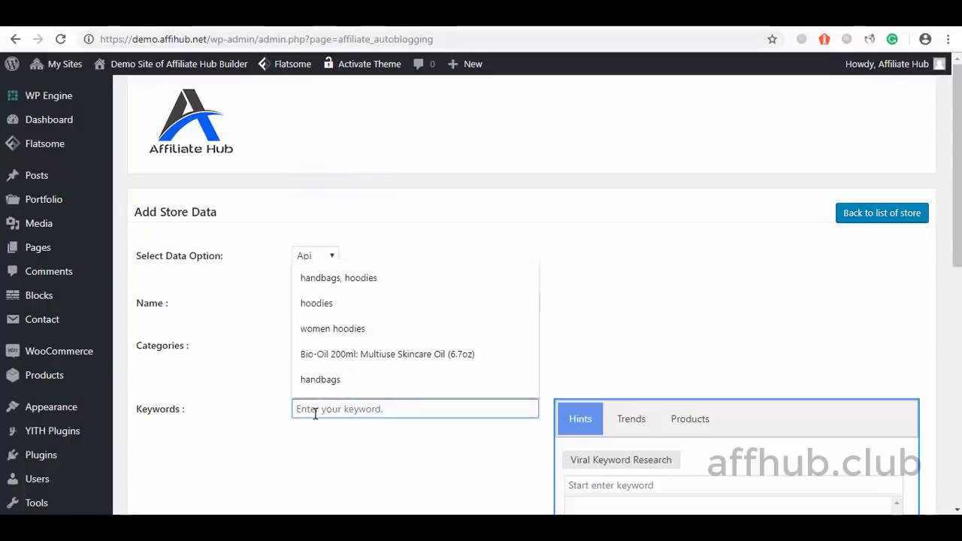
type("wooden bracelt")
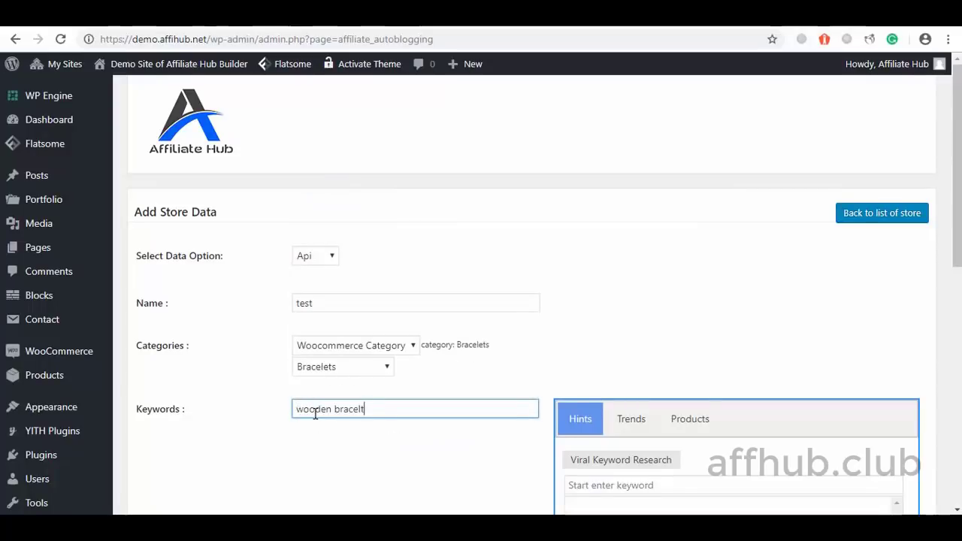
scroll(315, 414, "down", 5)
left_click(298, 401)
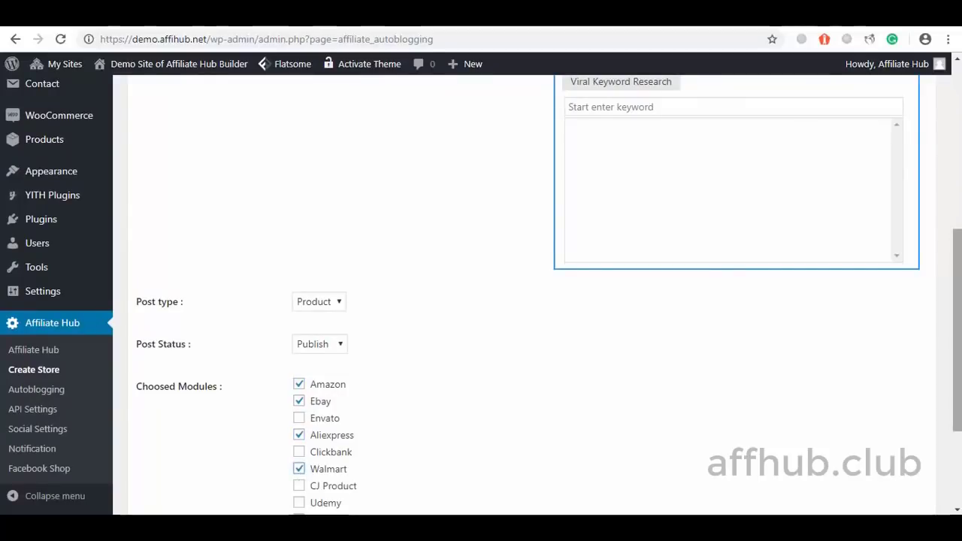
scroll(717, 334, "down", 3)
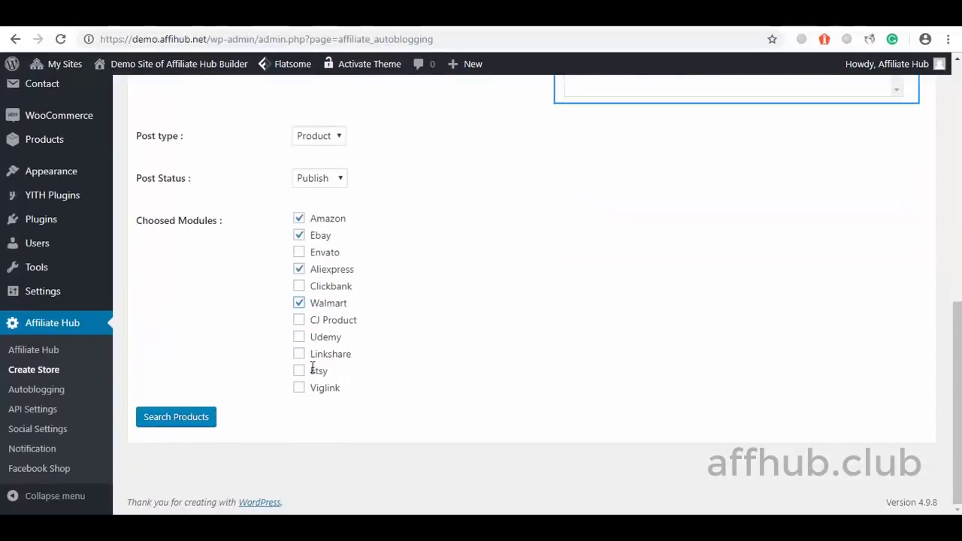
Search the selected marketplaces for wooden bracelet products and browse the results.
left_click(200, 418)
scroll(960, 211, "down", 6)
scroll(960, 210, "down", 15)
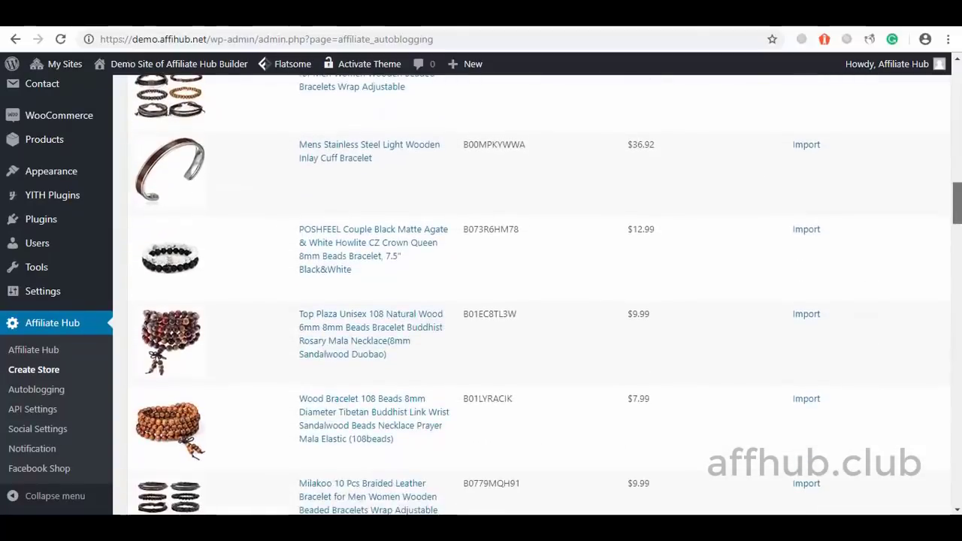
scroll(542, 293, "down", 15)
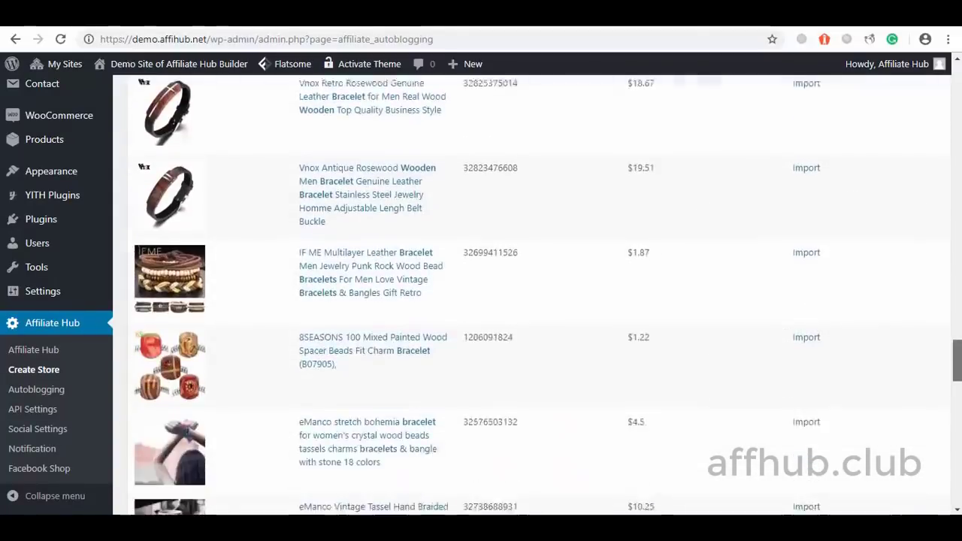
scroll(952, 235, "up", 20)
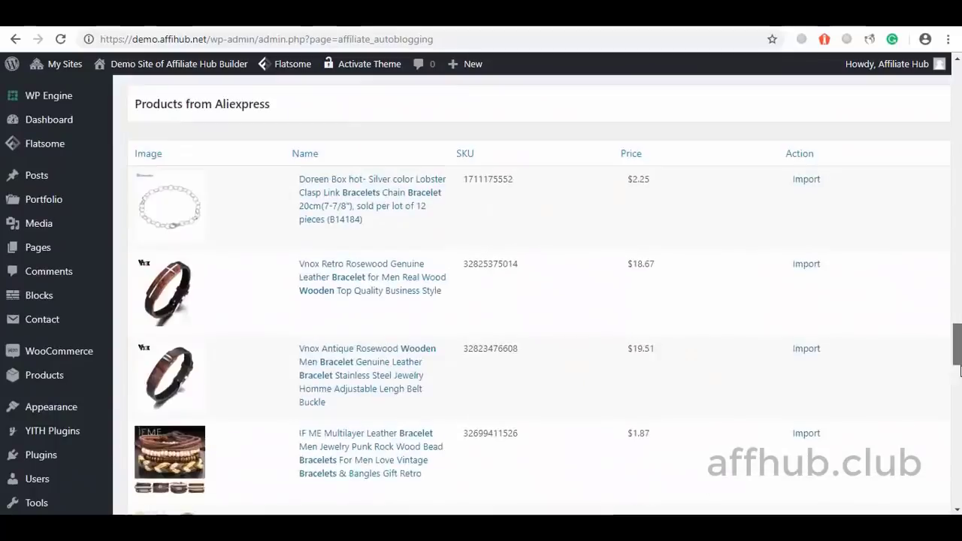
scroll(950, 218, "up", 6)
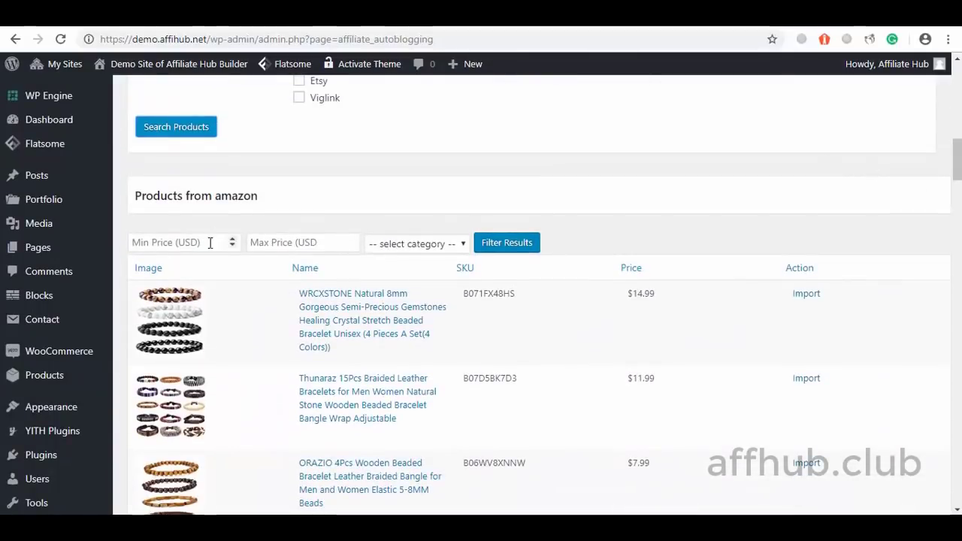
Import the Thunaraz braided leather bracelet set from the Amazon results.
left_click(463, 243)
left_click(462, 242)
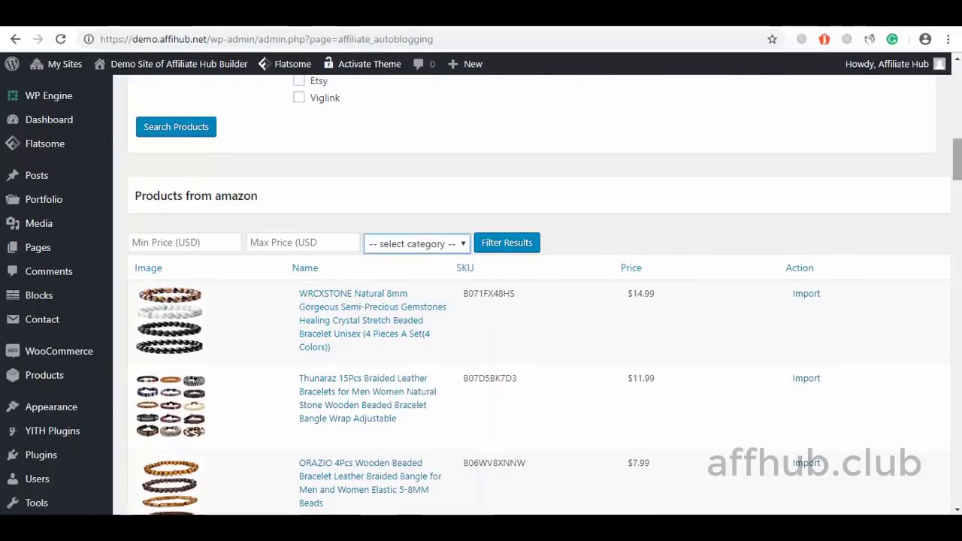
left_click_drag(958, 167, 958, 169)
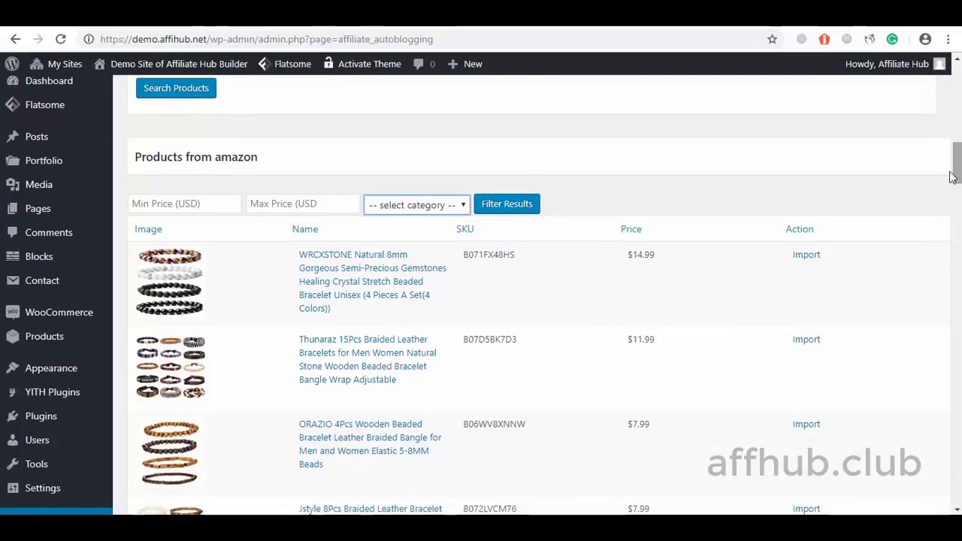
left_click(807, 343)
left_click_drag(959, 176, 958, 114)
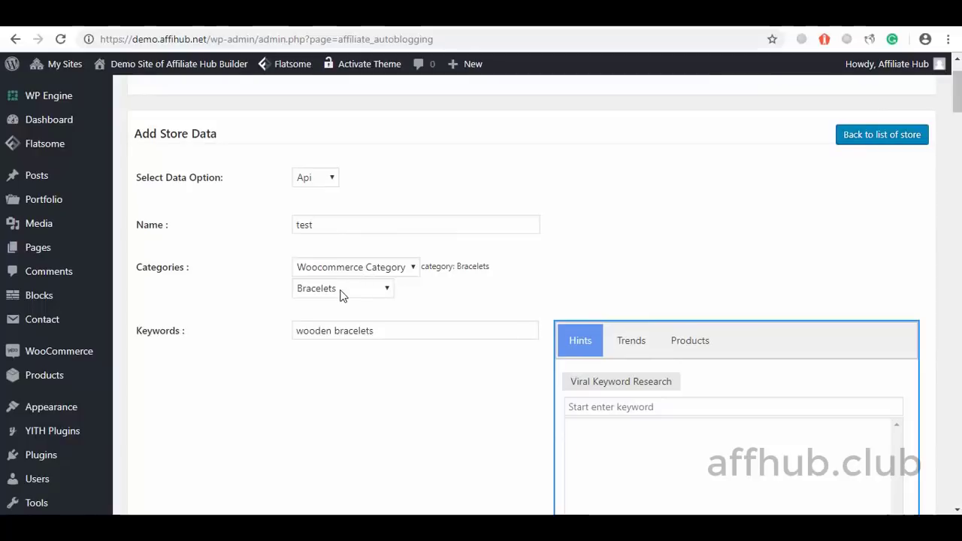
Replace the keyword with 'Men wallets', add AliExpress to the sources, and search products.
triple_click(340, 330)
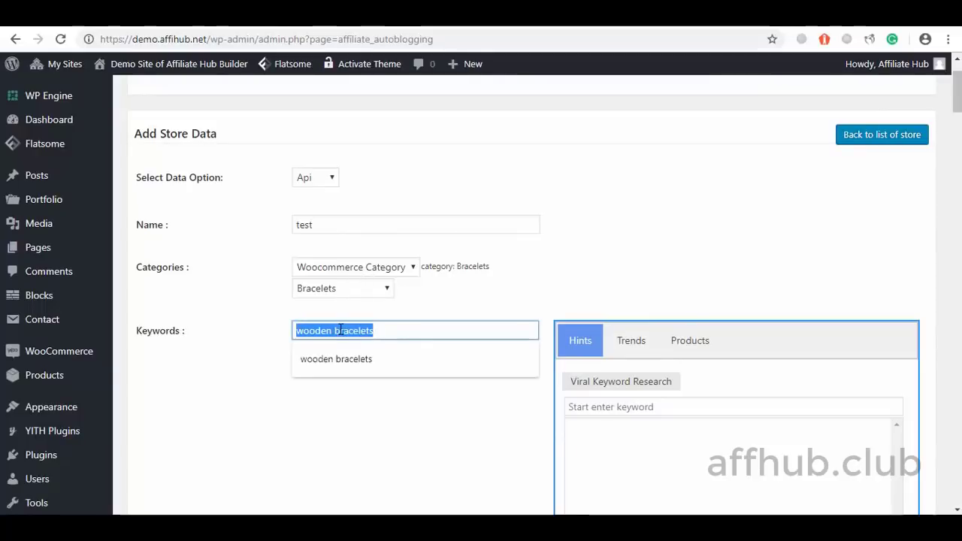
type("Men")
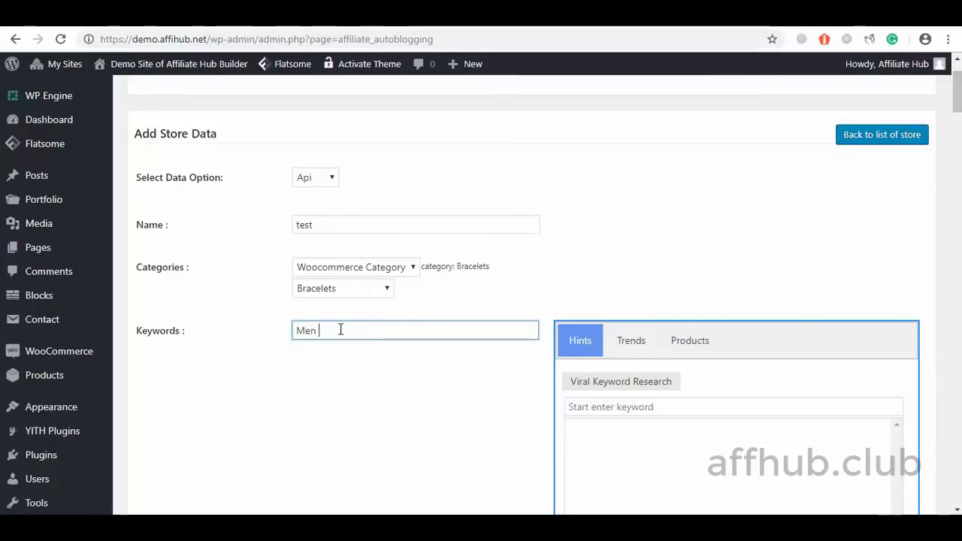
type(" wallets")
scroll(960, 135, "down", 7)
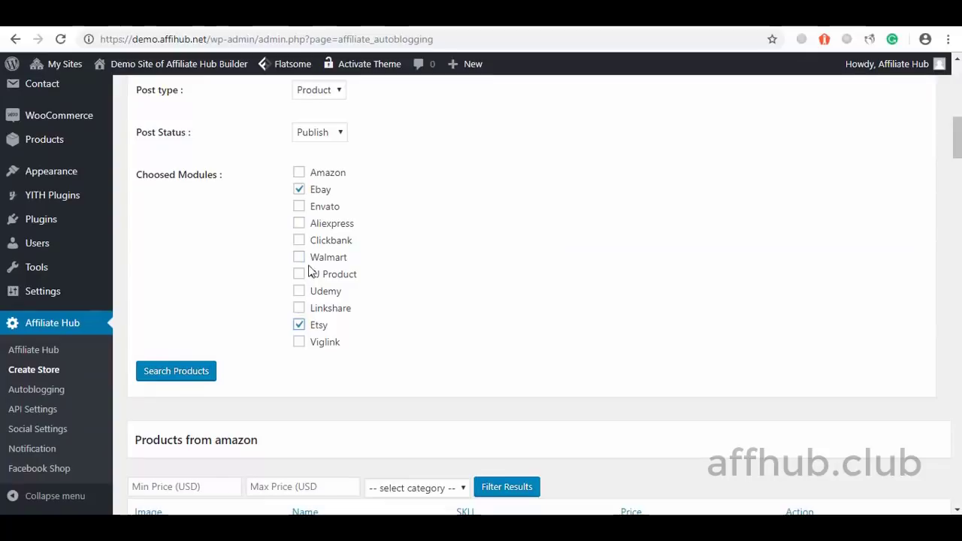
left_click(299, 257)
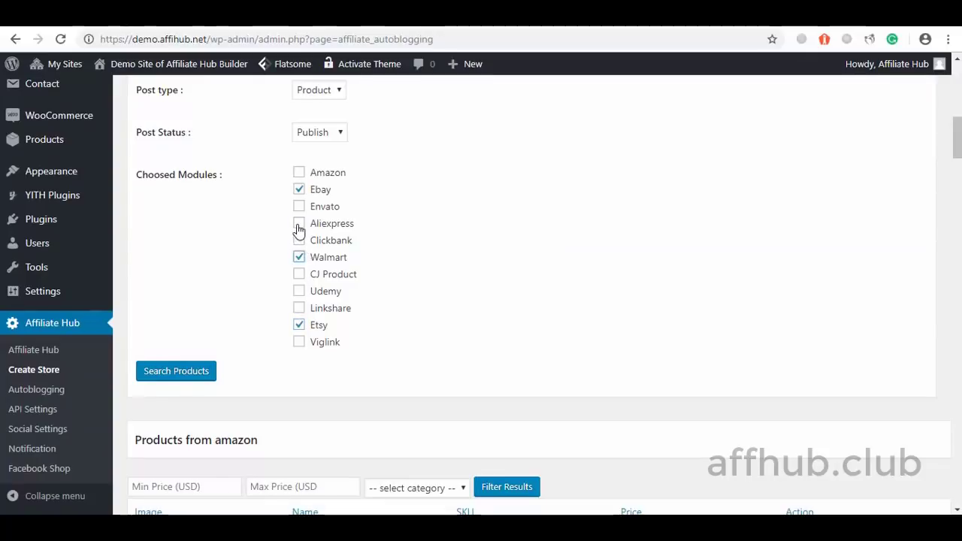
left_click(299, 224)
left_click(192, 378)
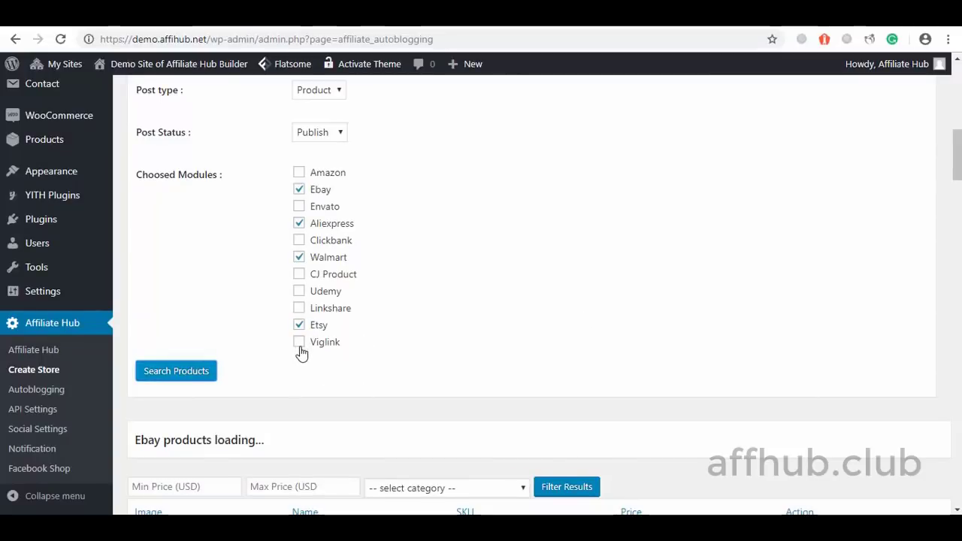
Import an AliExpress wallet product from the search results.
left_click_drag(959, 186, 960, 212)
scroll(833, 374, "down", 10)
left_click(808, 307)
scroll(807, 307, "down", 10)
scroll(812, 393, "down", 7)
left_click_drag(959, 406, 959, 113)
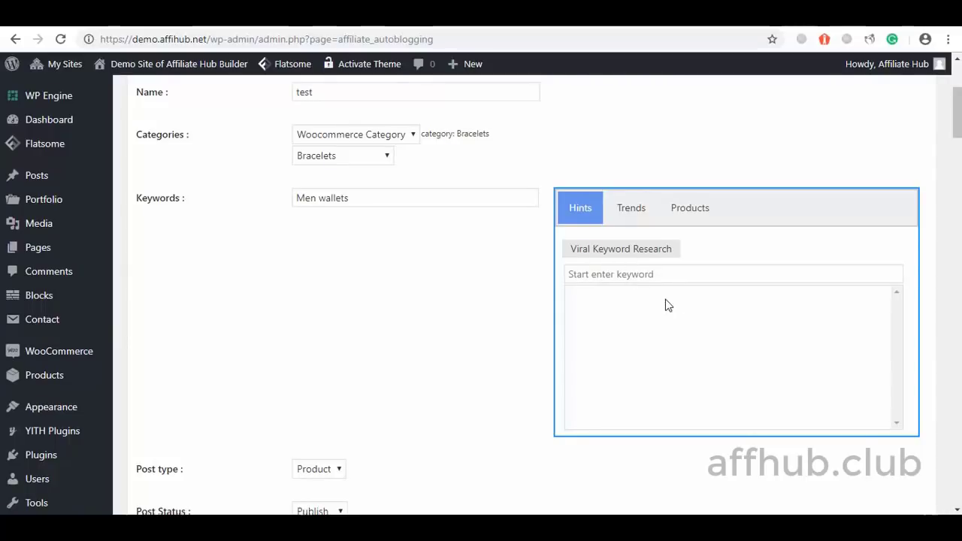
Look up 'handbag' in the keyword hints and pick the 'handbags' suggestion as the keyword.
left_click(617, 277)
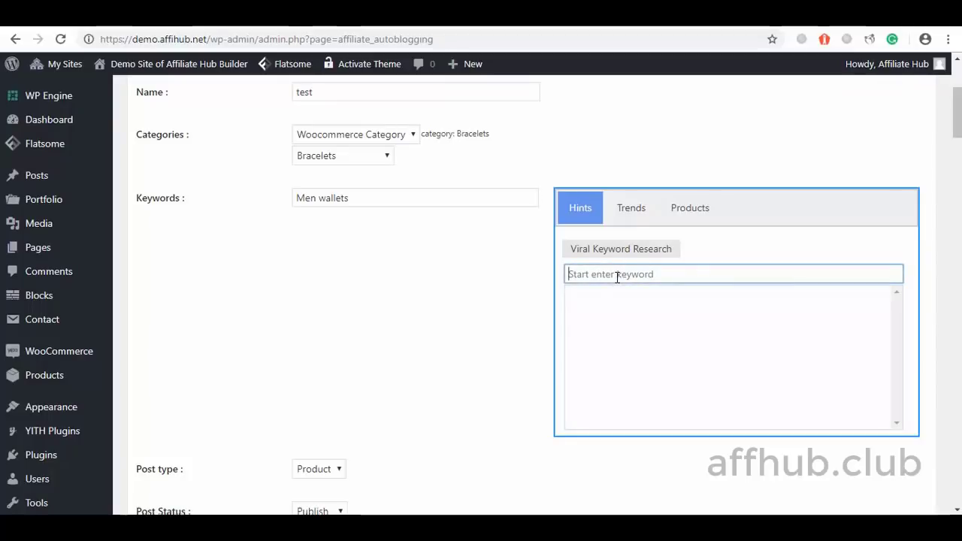
type("women hardbags")
key("BackSpace")
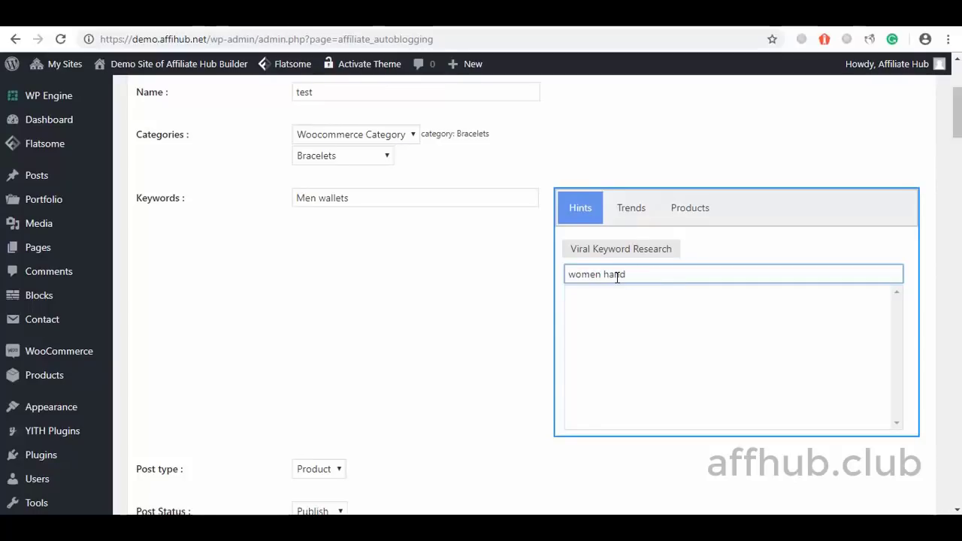
key("BackSpace")
key("BackSpace")
key("BackSpace")
key("BackSpace")
key("BackSpace")
type("ha")
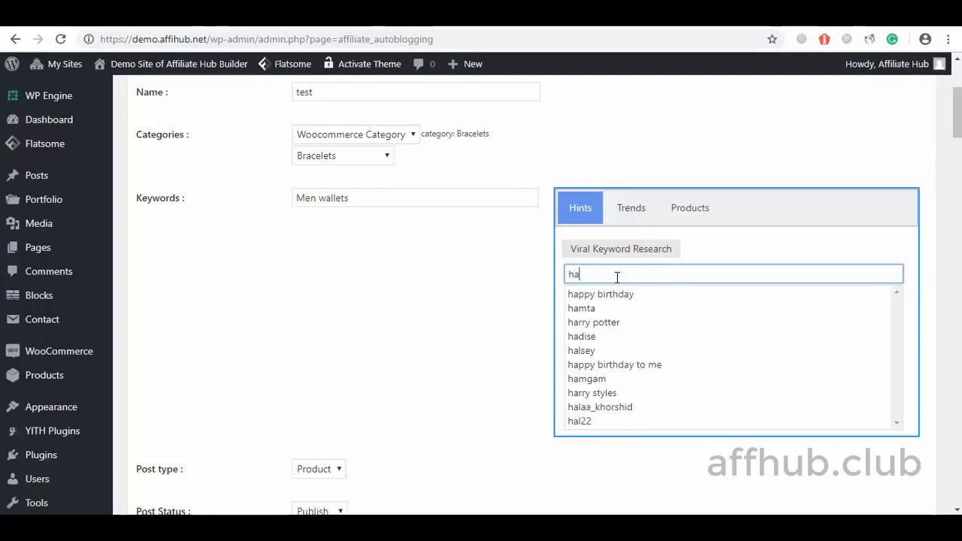
type("ndbags")
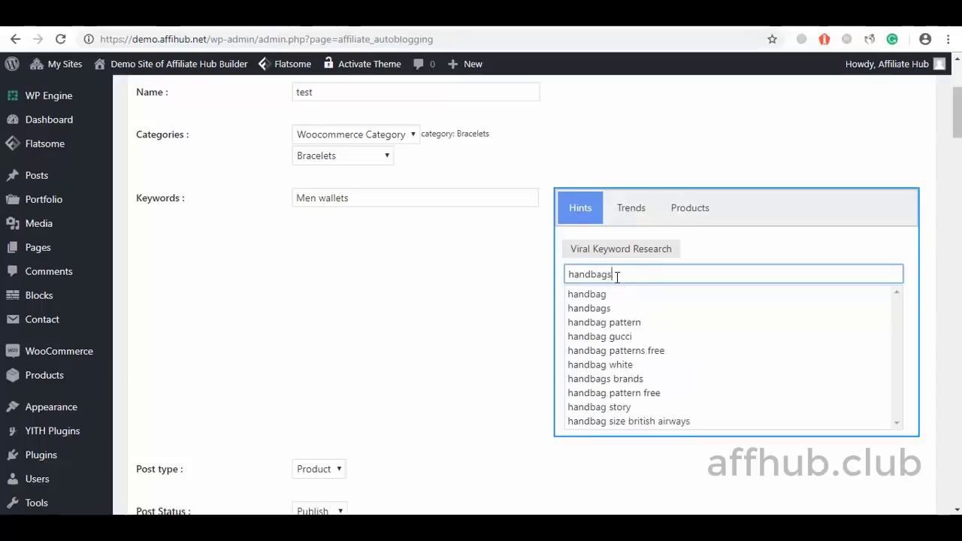
left_click(582, 308)
Load Hot Trends and set the keyword to Nikki Glaser via the Survivor trend.
left_click(598, 263)
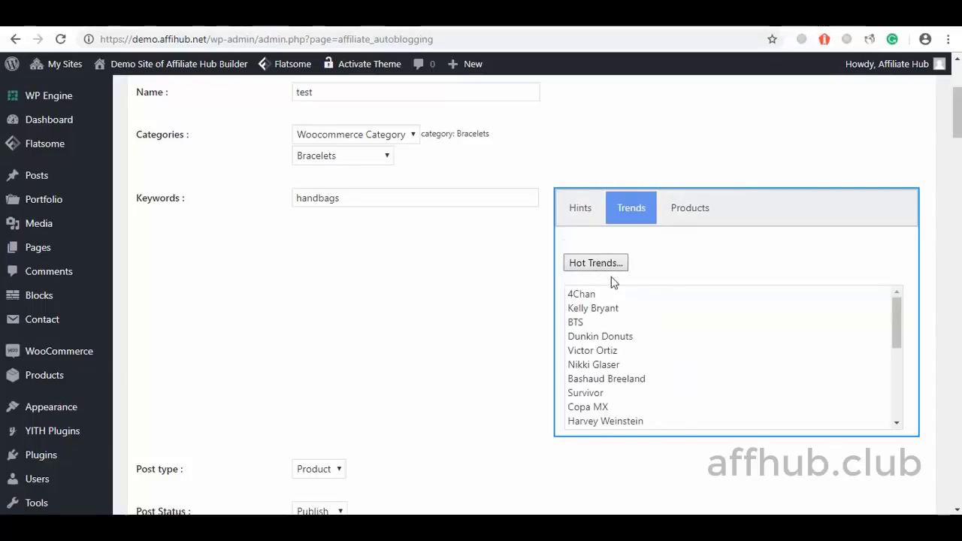
left_click_drag(897, 320, 897, 324)
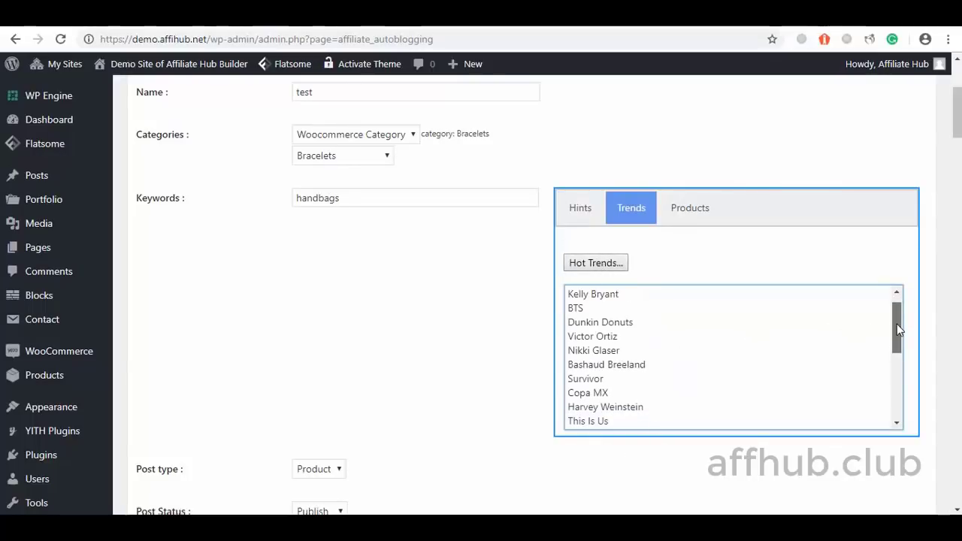
left_click(585, 380)
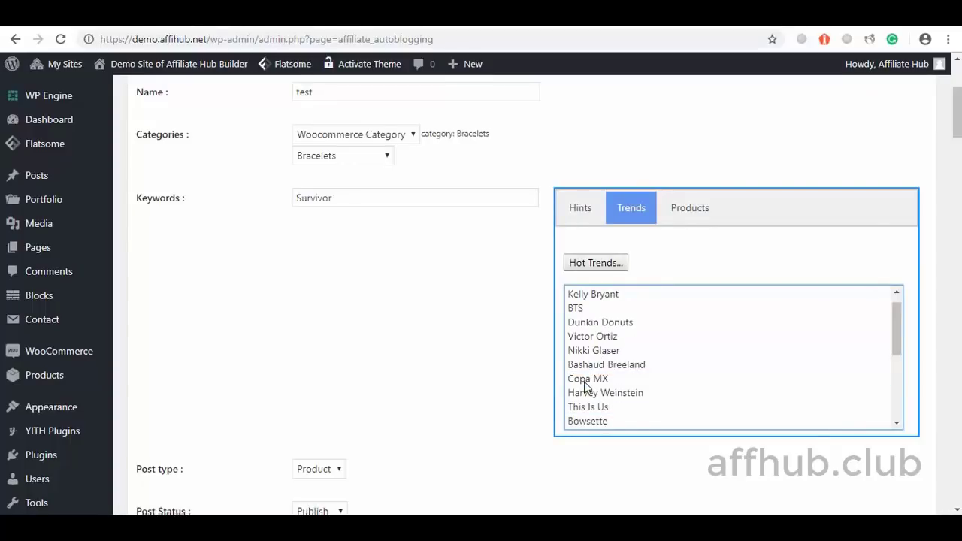
left_click(596, 351)
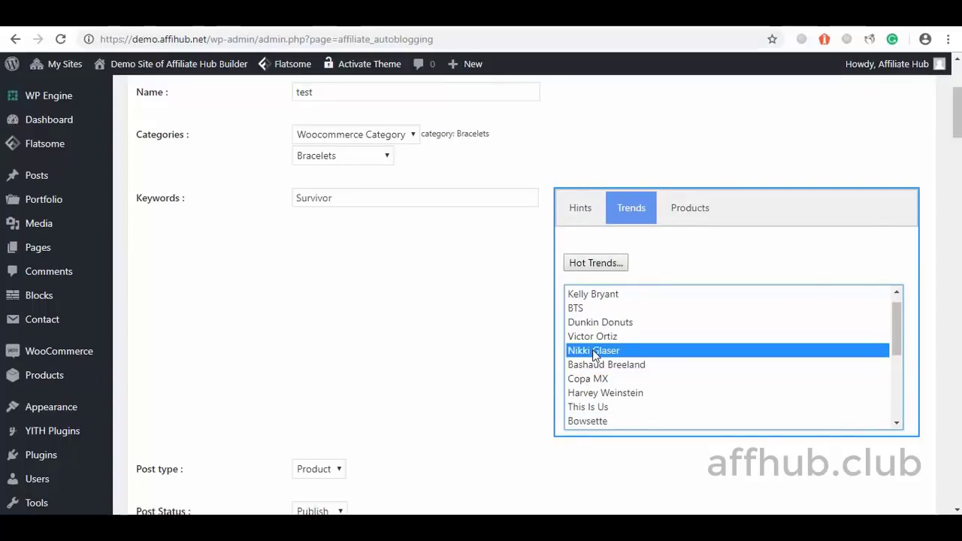
List Most Gifted appliance products in the Products research tab.
left_click(694, 212)
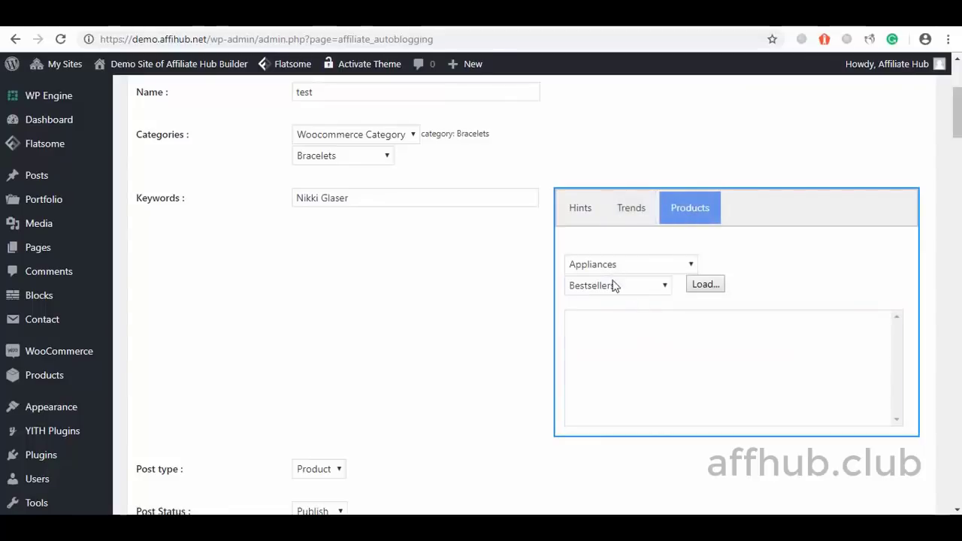
left_click(656, 288)
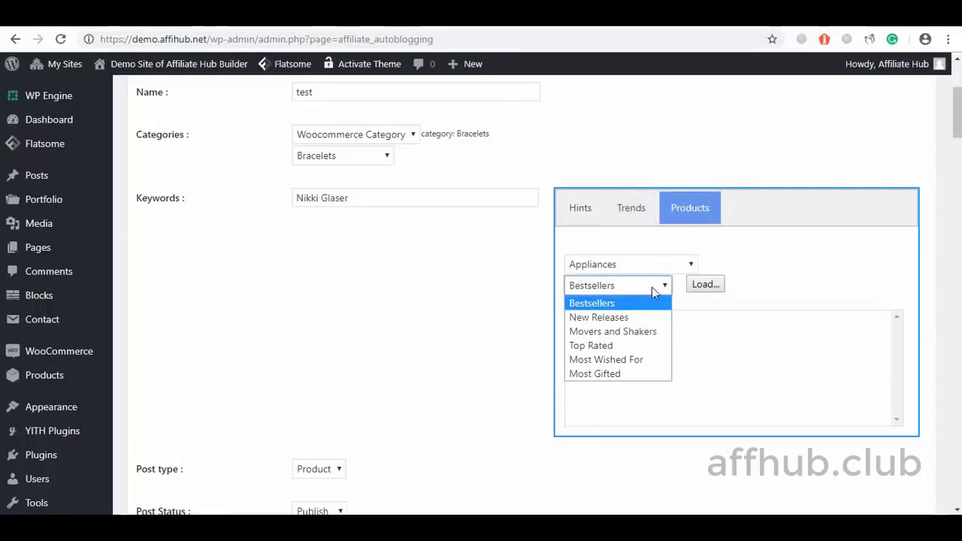
left_click(597, 373)
left_click(705, 286)
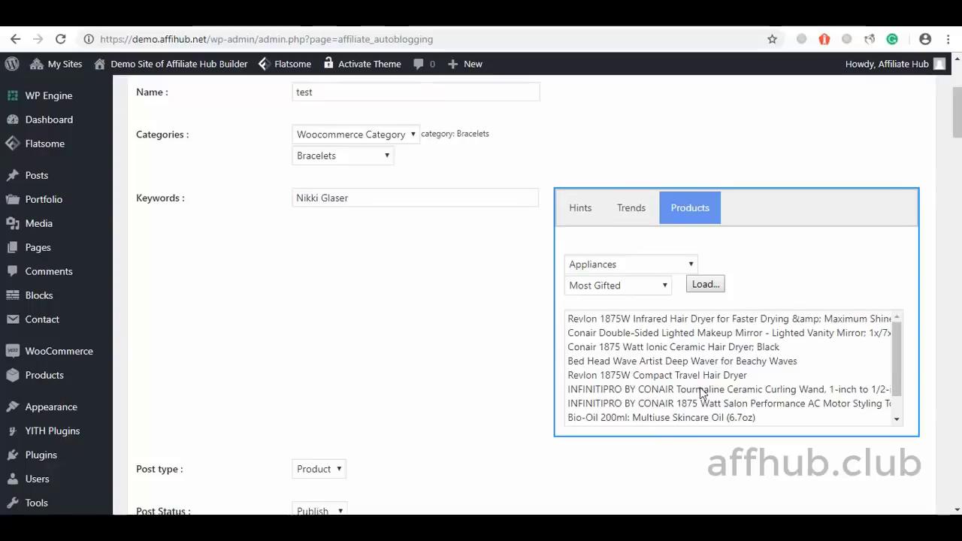
mouse_move(898, 367)
left_mouse_down()
mouse_move(897, 392)
mouse_move(893, 359)
left_mouse_up()
left_click_drag(958, 128, 882, 105)
Switch the data option to Parsor and name the store rate.
left_click(331, 245)
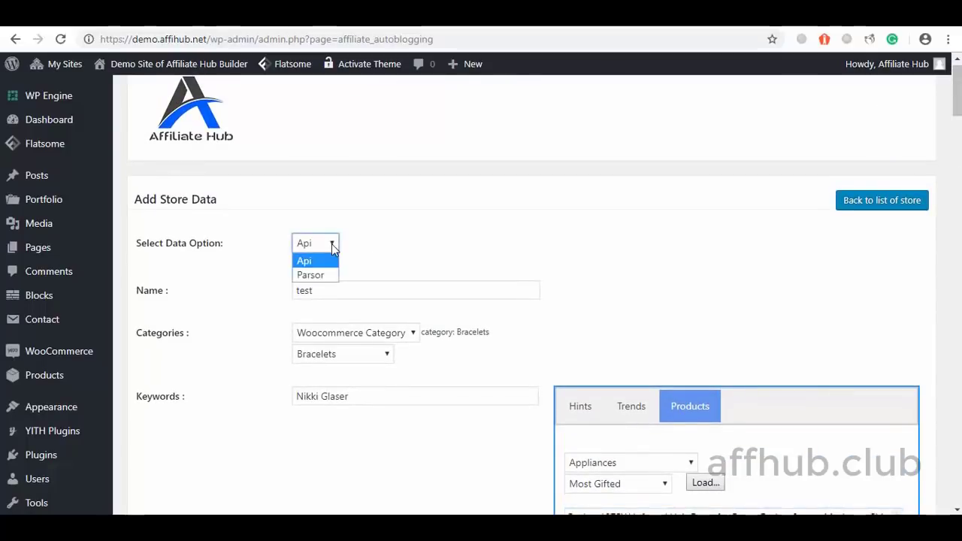
left_click(312, 277)
left_click(324, 301)
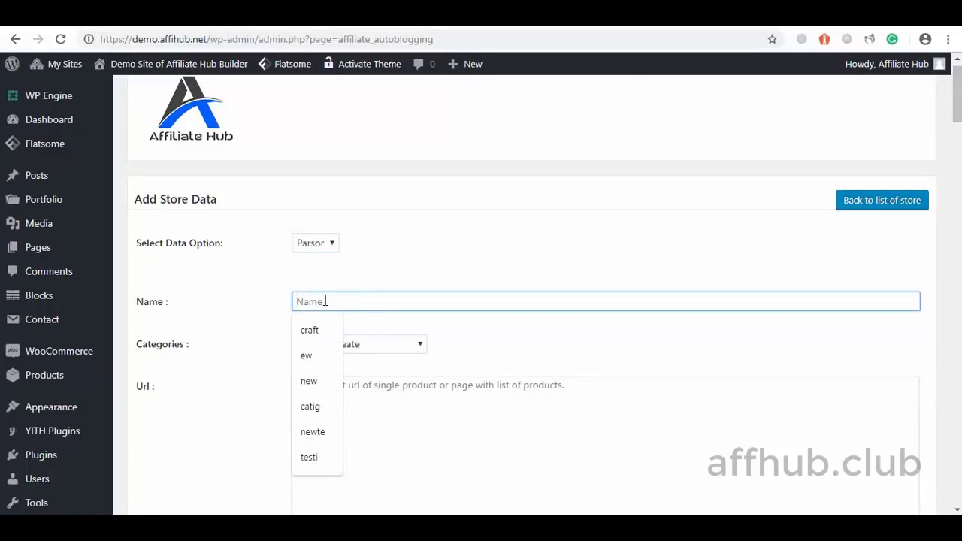
type("rate")
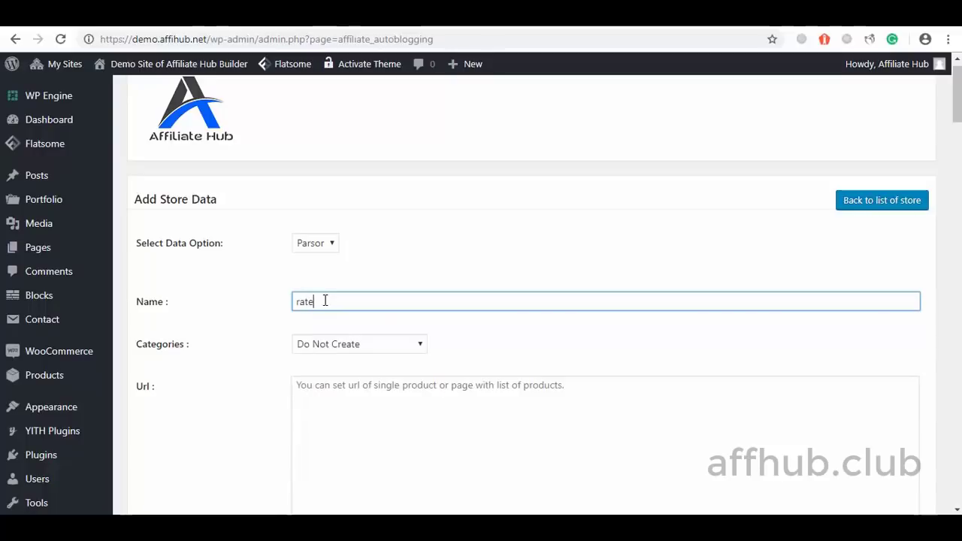
Assign the Runnung Shoes WooCommerce category, select the Url field, and go to the Wiggle tab.
left_click(355, 346)
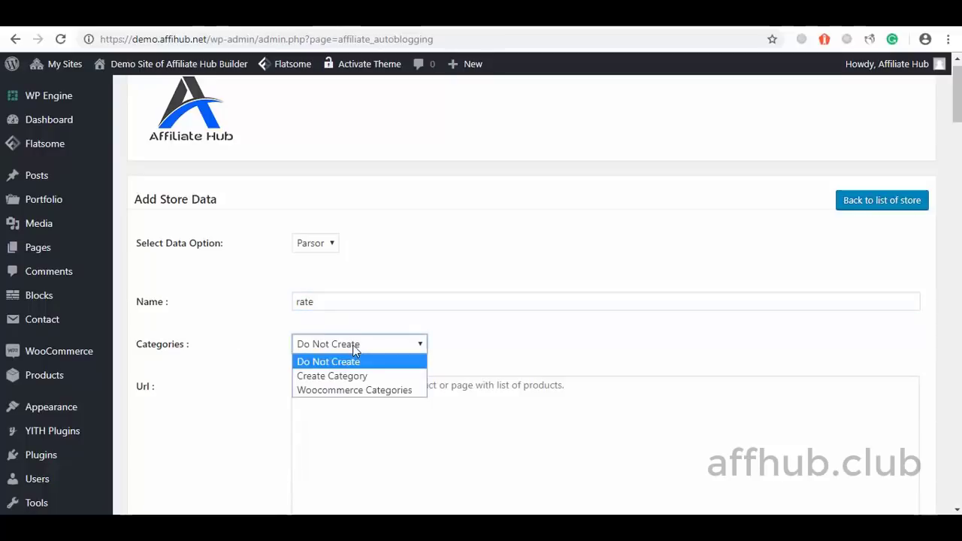
left_click(353, 391)
left_click(355, 402)
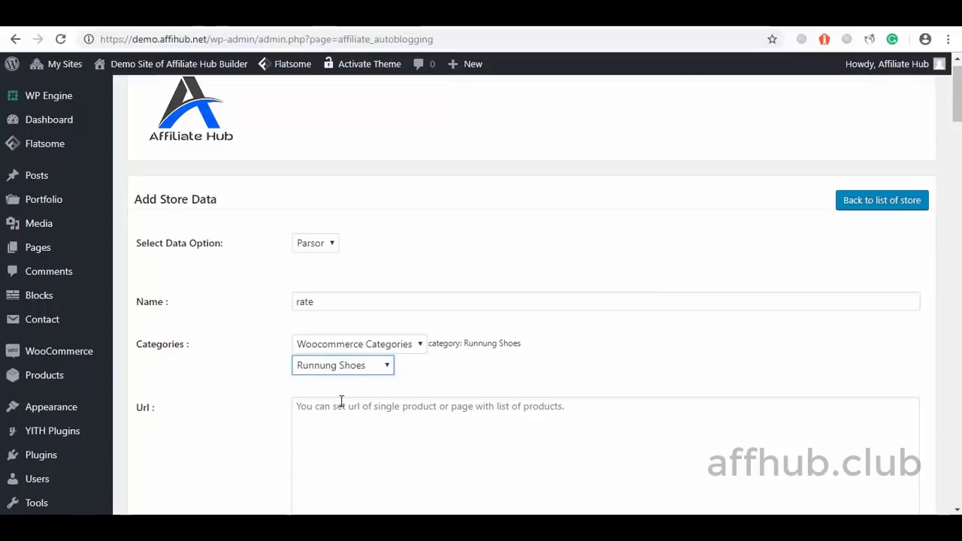
left_click(354, 412)
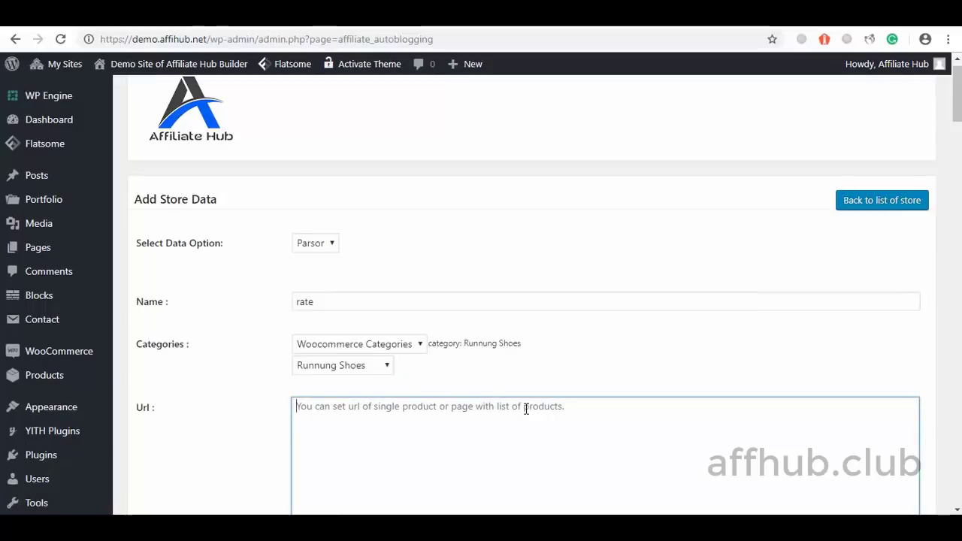
key("ctrl+Tab")
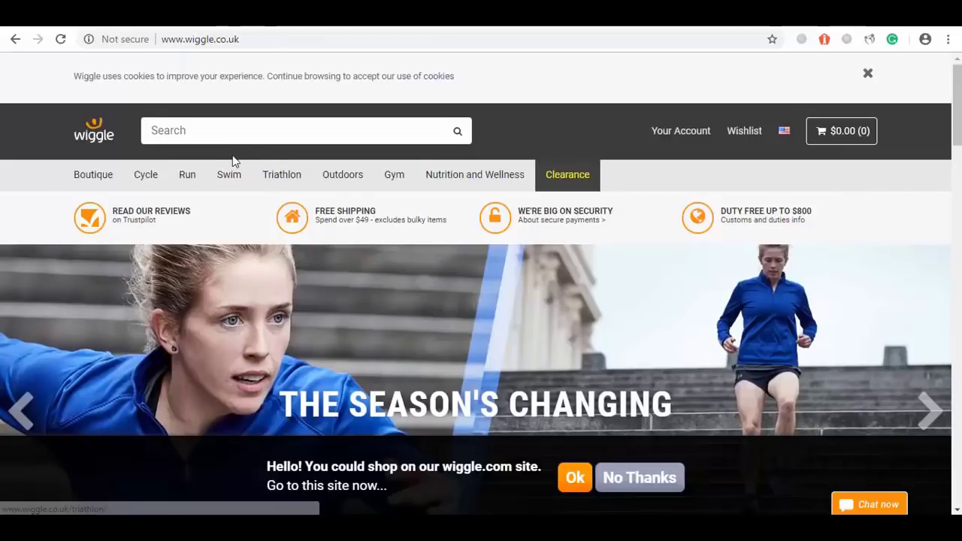
Paste the wiggle.co.uk adidas Women's Ultra Boost Shoes product address into the store's Url field.
mouse_move(190, 181)
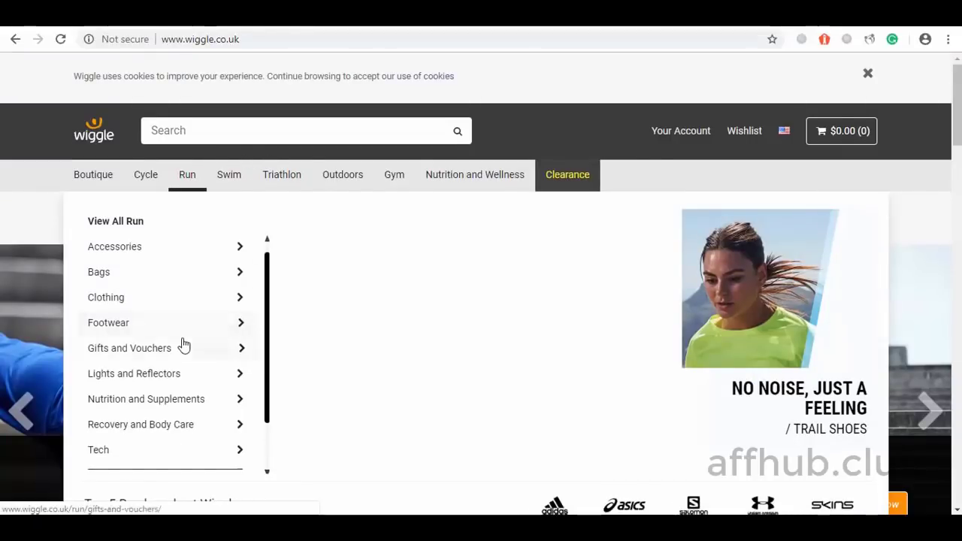
mouse_move(181, 329)
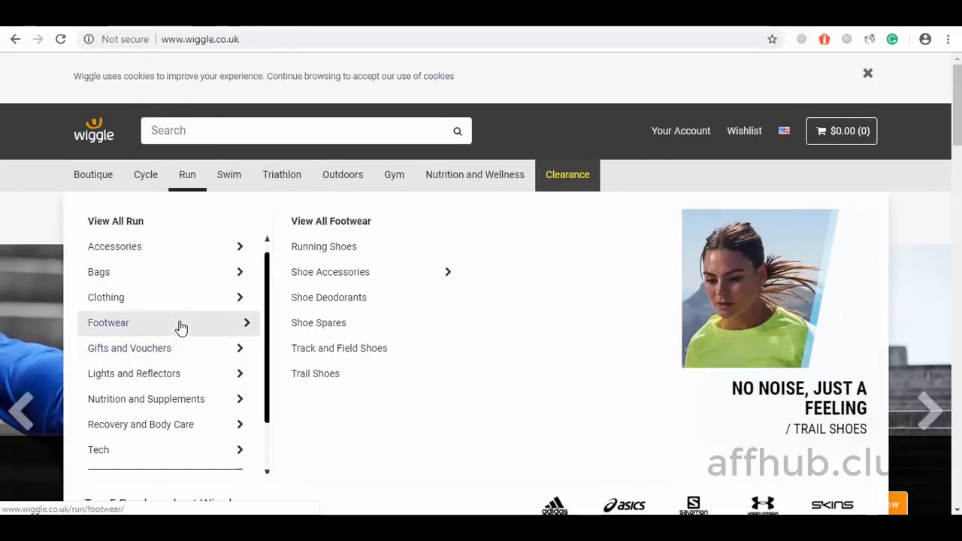
left_click(334, 247)
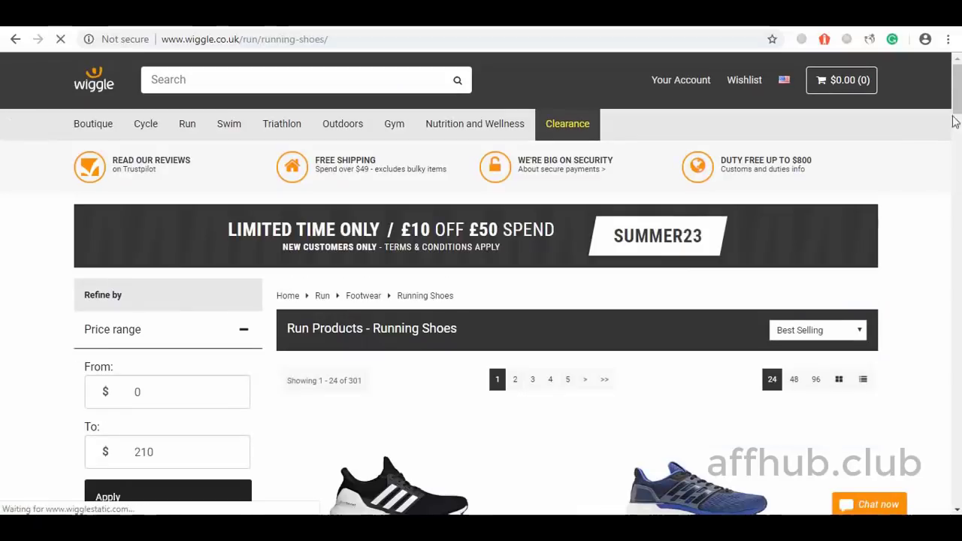
left_click_drag(958, 105, 959, 192)
left_click(476, 93)
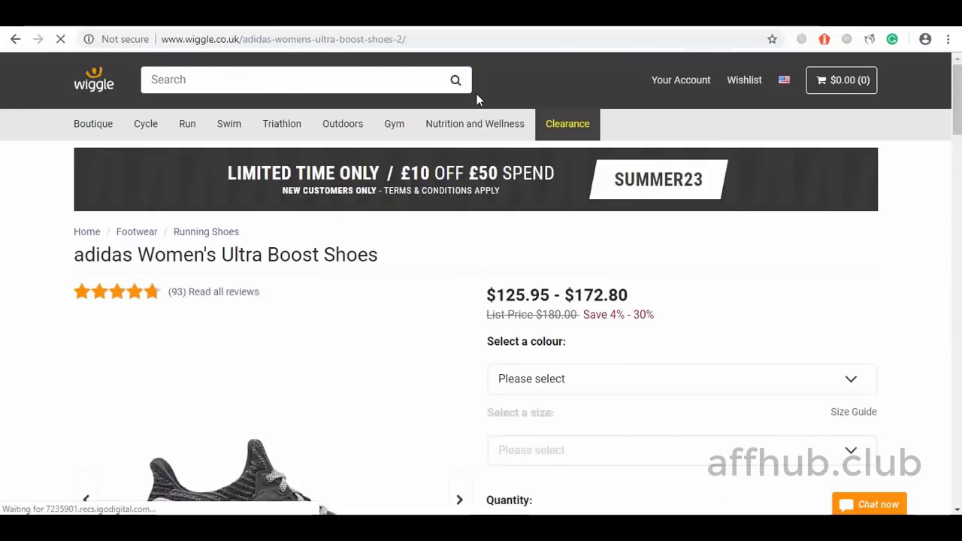
left_click(452, 45)
key("ctrl+c")
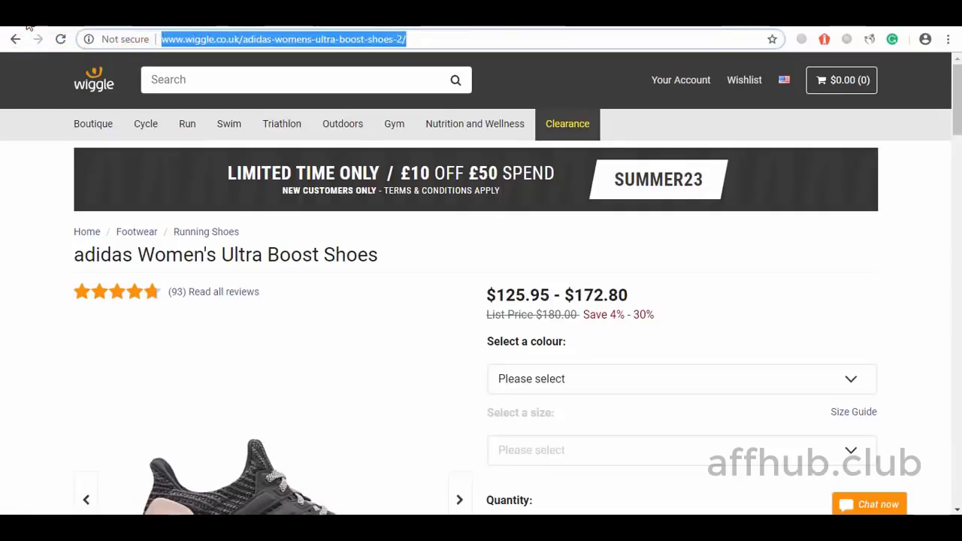
key("ctrl+Tab")
key("ctrl+v")
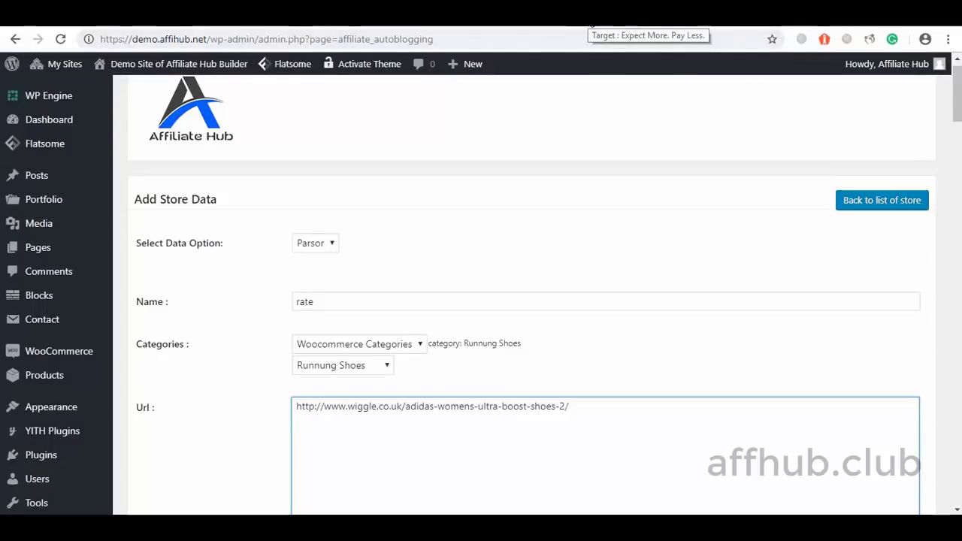
Search the Target website for 'running shoes'.
left_click(591, 24)
left_click(446, 88)
type("running shoes")
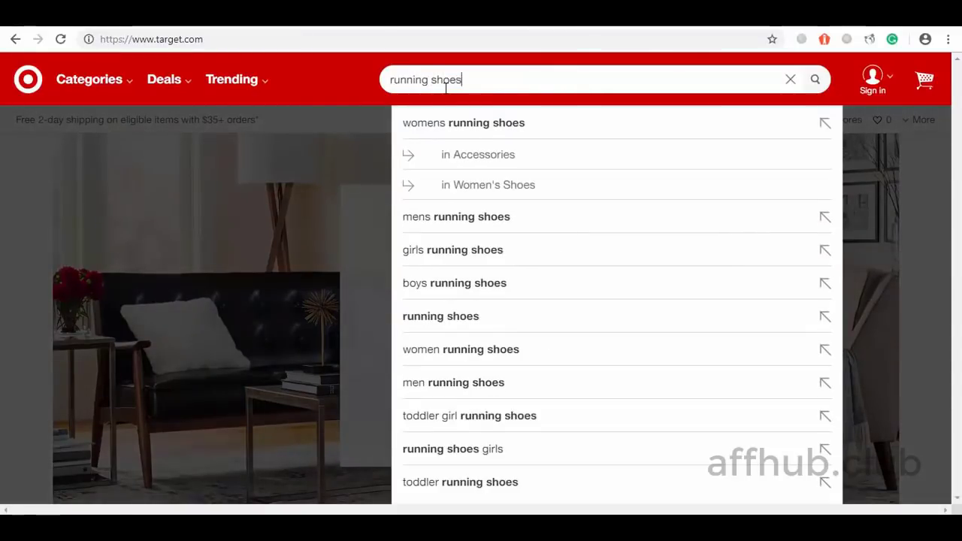
key("Return")
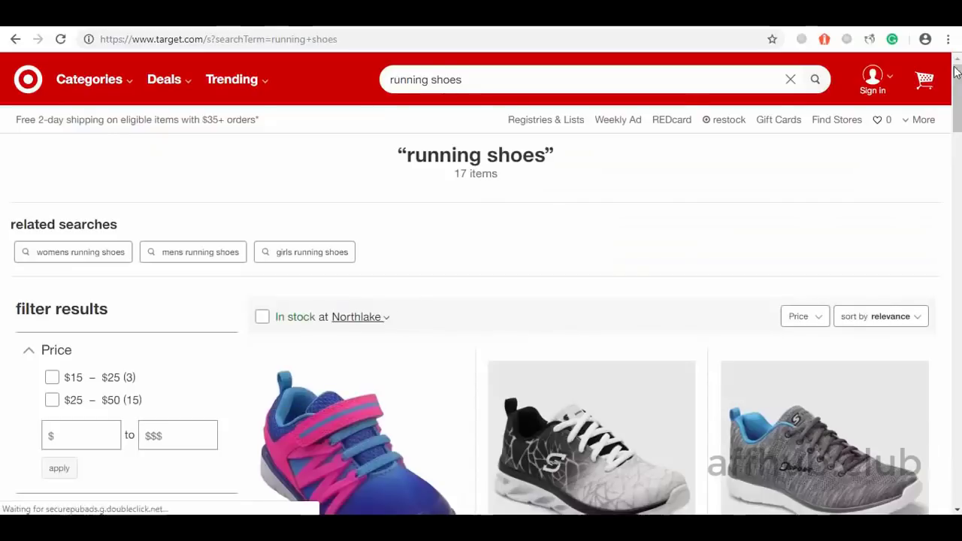
Open the Toddler Boys' S SPORT BY SKECHERS Alen Athletic Shoes - Black page and copy its address.
scroll(481, 285, "down", 4)
scroll(481, 285, "down", 2)
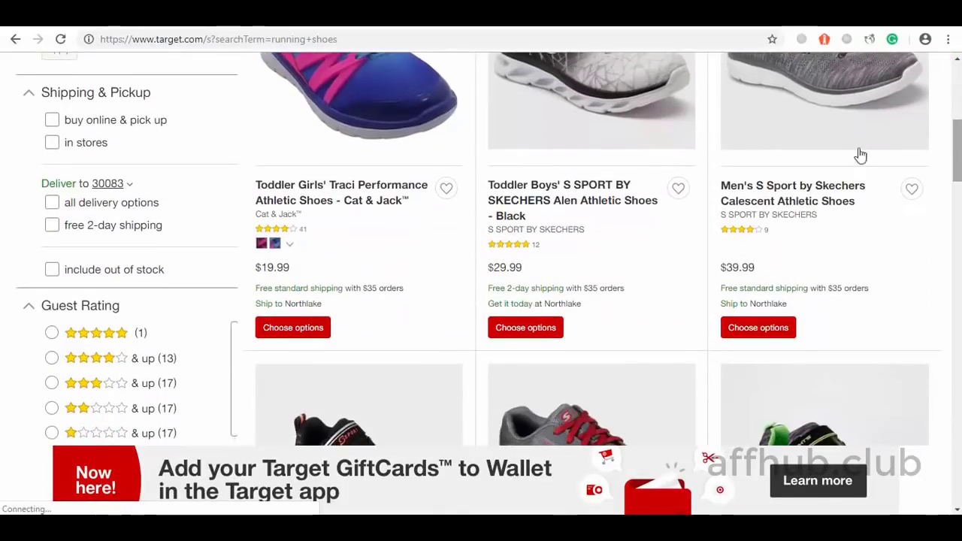
left_click(563, 215)
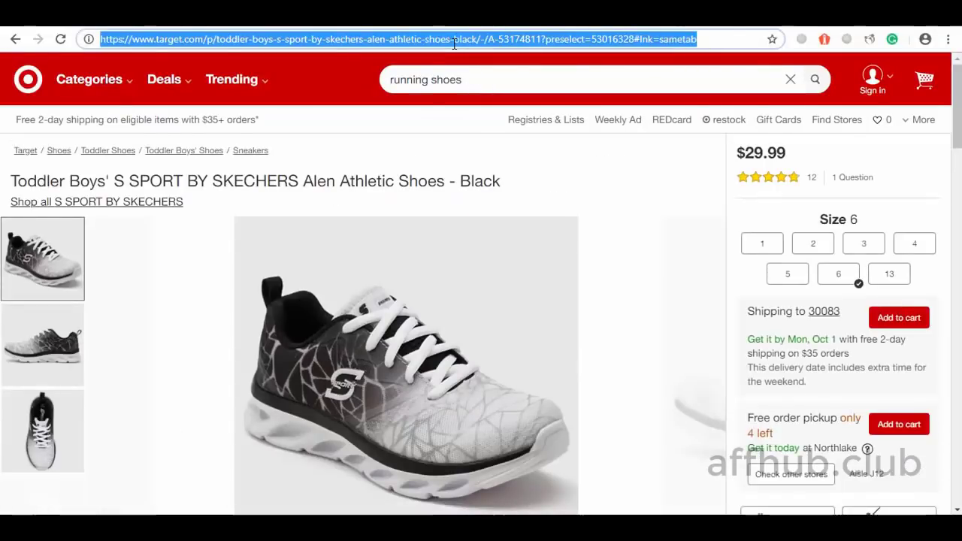
key("ctrl+Tab")
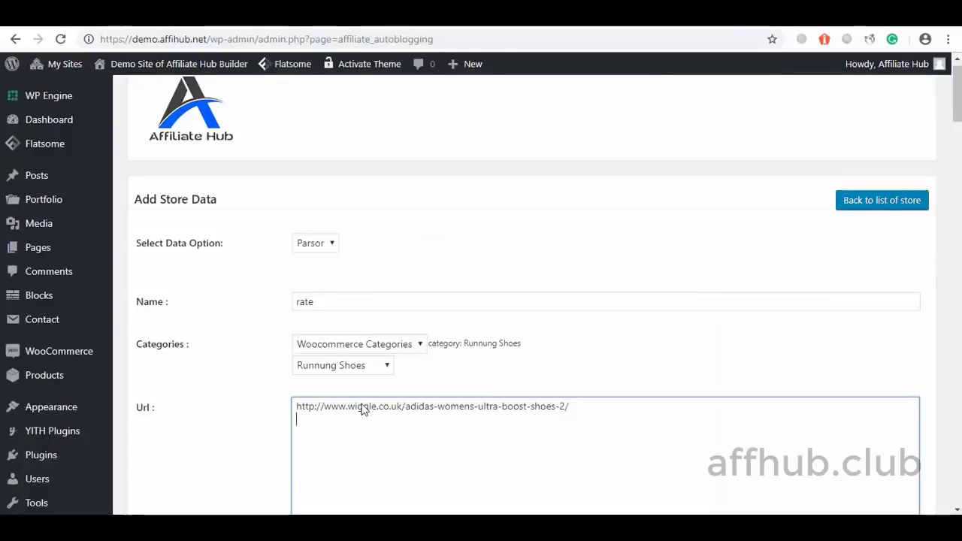
Paste the Target shoe address as the Url box's second line, then move to Jumia.
key("ctrl+v")
key("Return")
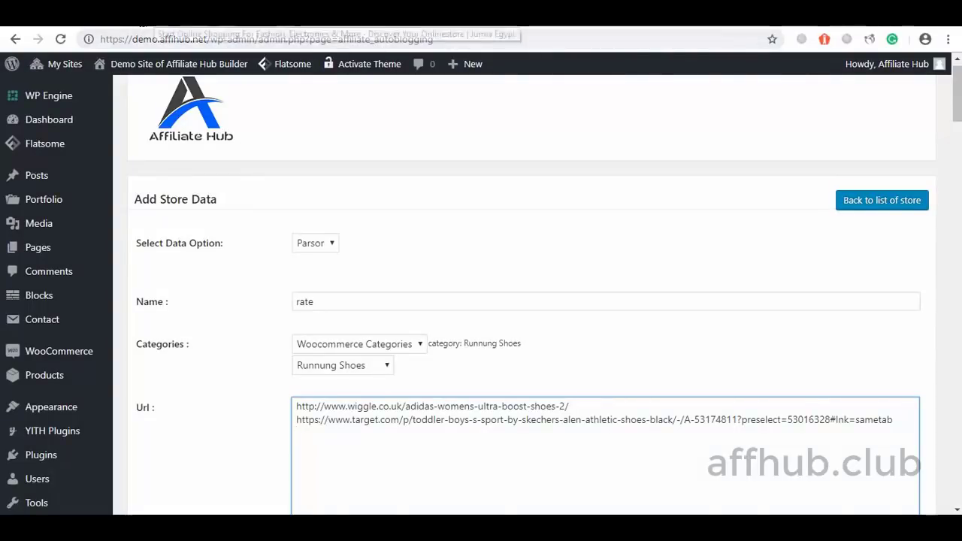
left_click(319, 22)
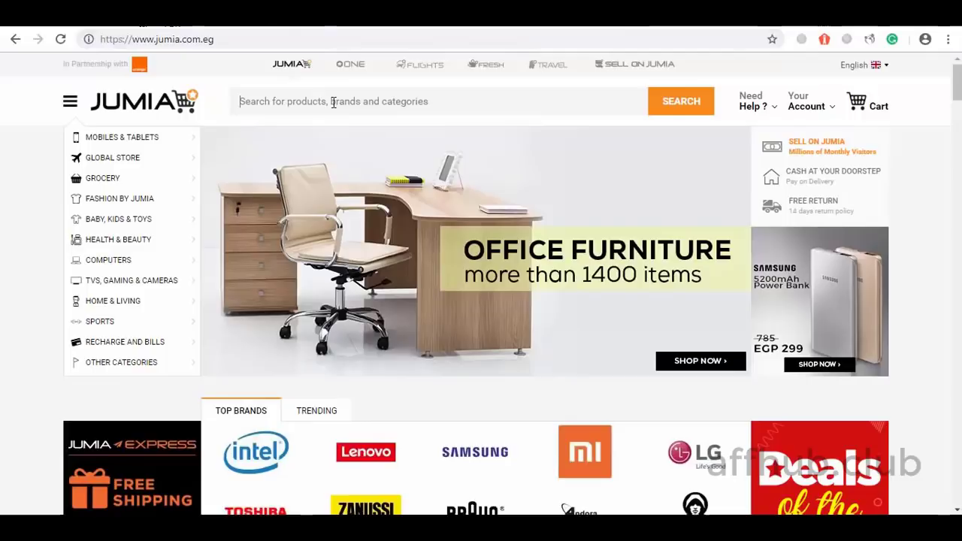
Search Jumia for 'watches' and select the Casio AE-1000WD-1A Stainless Steel Watch - Silver page address.
type("watches")
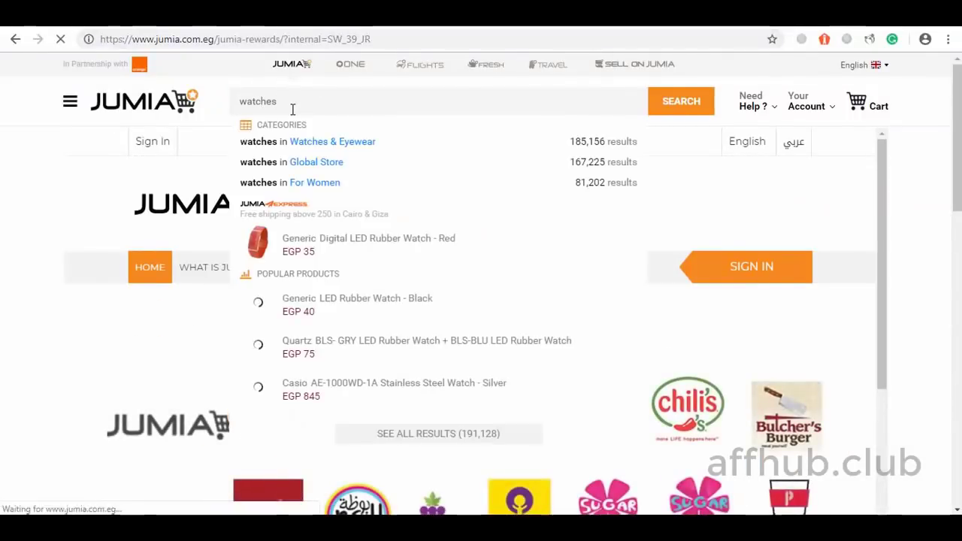
key("Return")
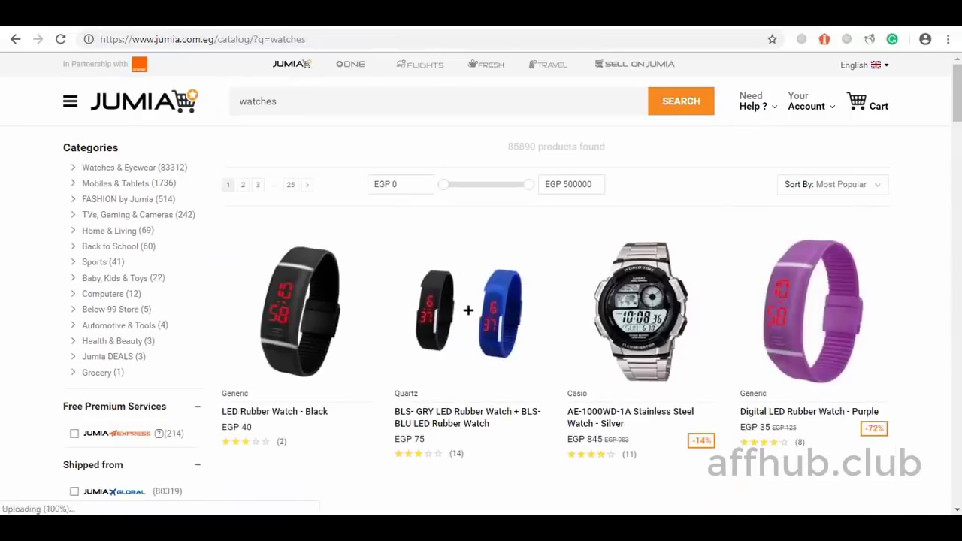
left_click_drag(958, 98, 961, 117)
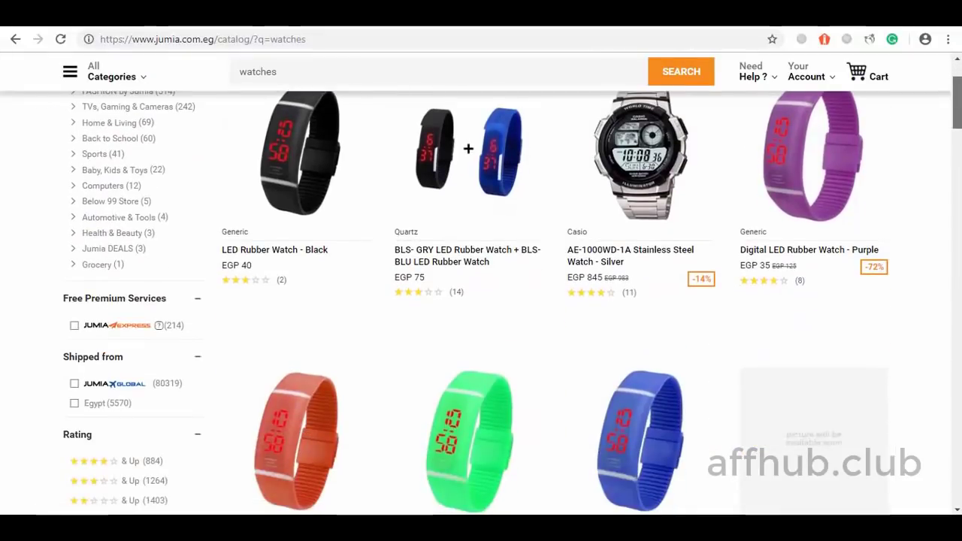
left_click(673, 261)
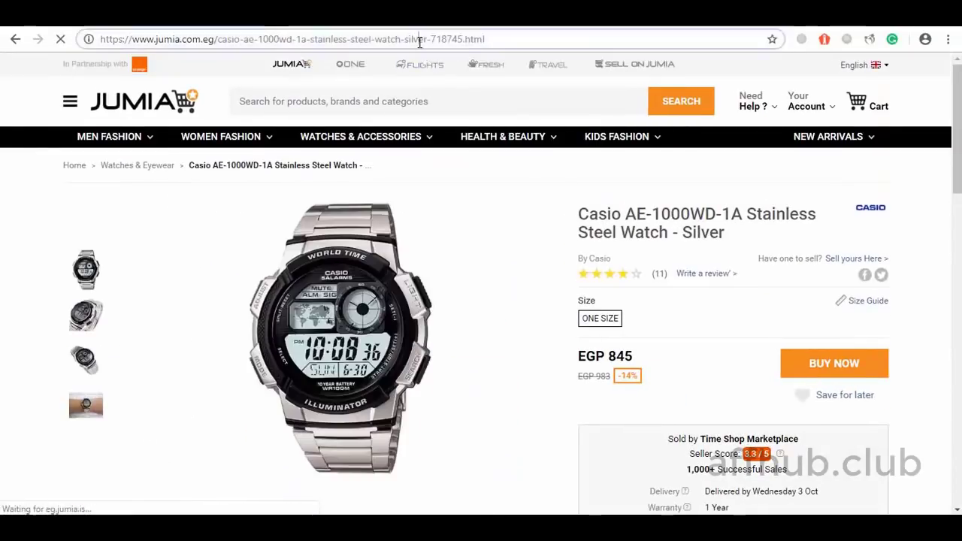
left_click(419, 42)
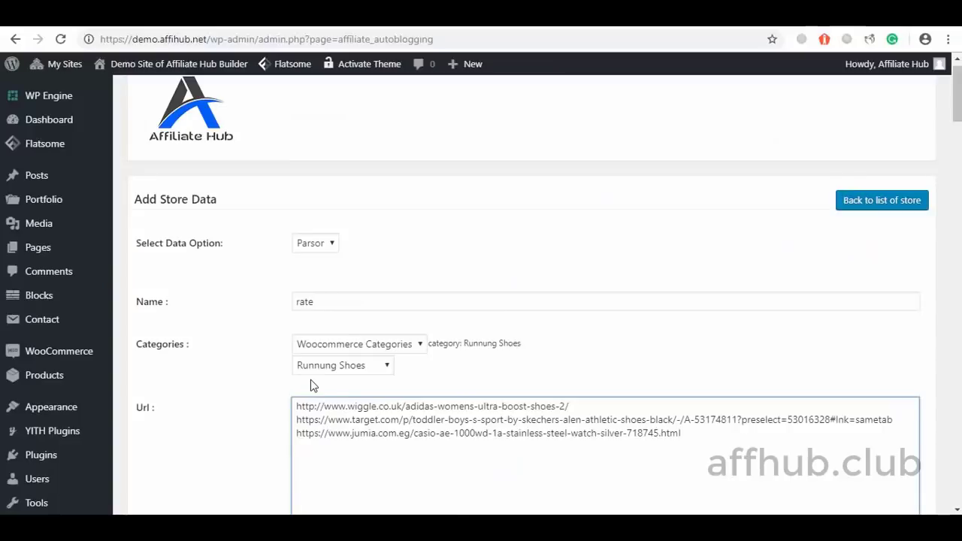
Save the Parsor store data so the three URLs' products import into WooCommerce.
scroll(313, 386, "down", 3)
left_click(155, 404)
left_click(157, 409)
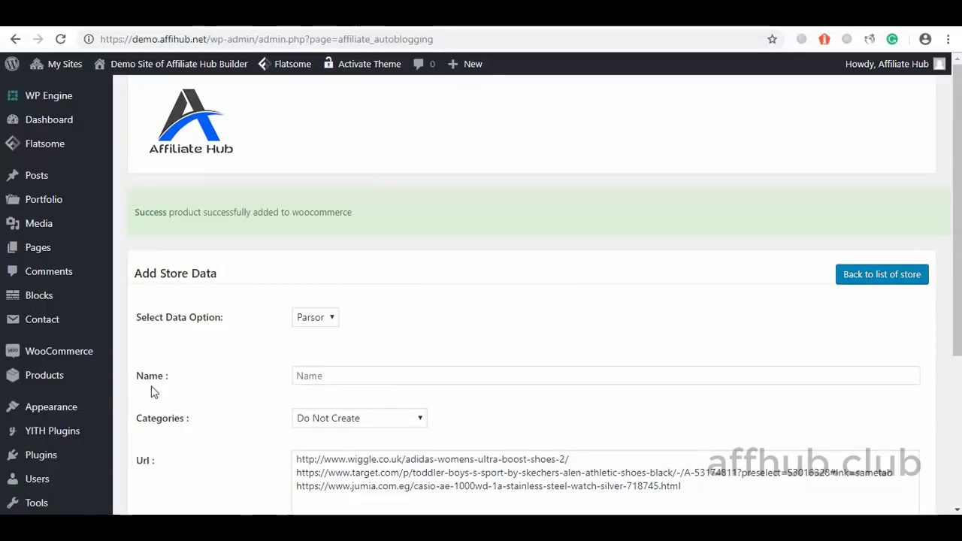
Open the Products > All Products list in a new browser tab.
mouse_move(80, 387)
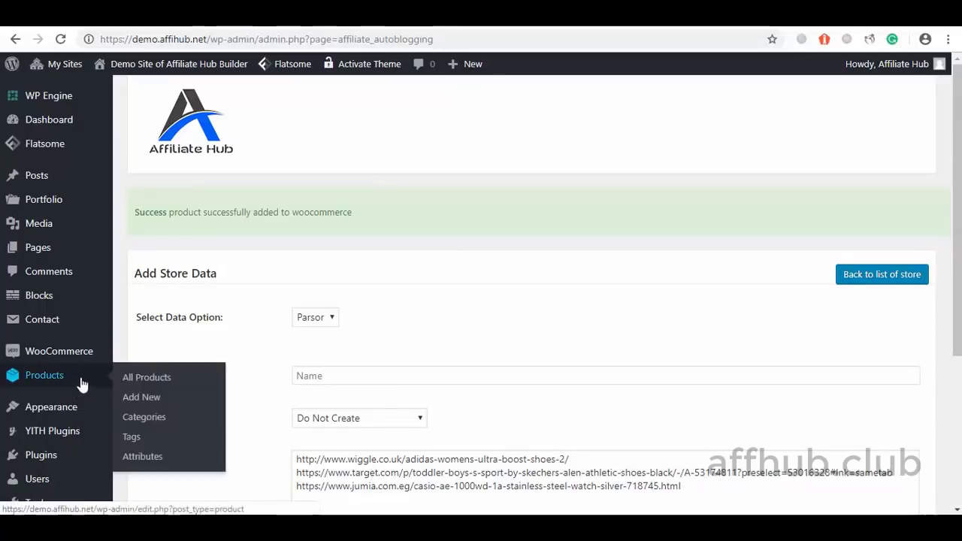
right_click(135, 382)
left_click(177, 388)
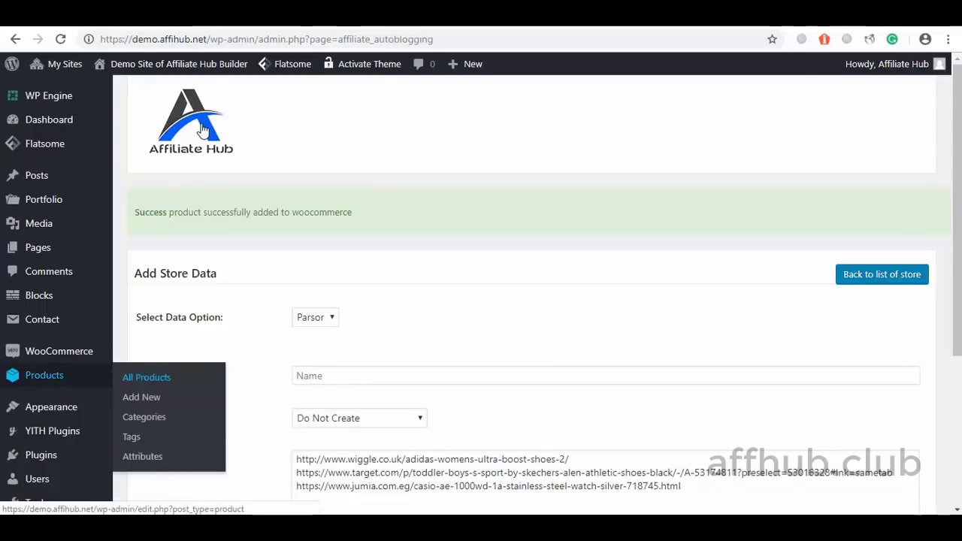
Review All Products showing the Casio watch, Skechers and adidas shoes under Runnung Shoes.
left_click(95, 27)
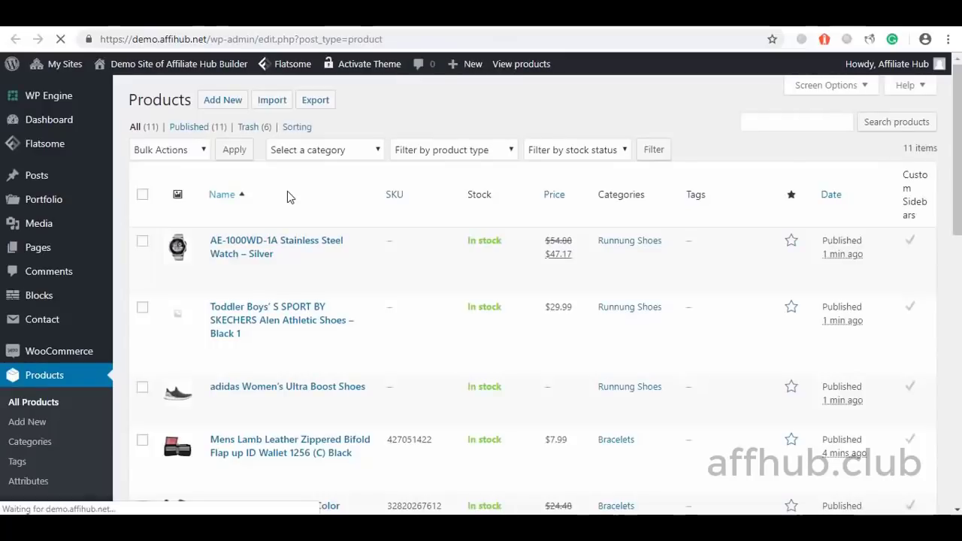
scroll(526, 316, "down", 3)
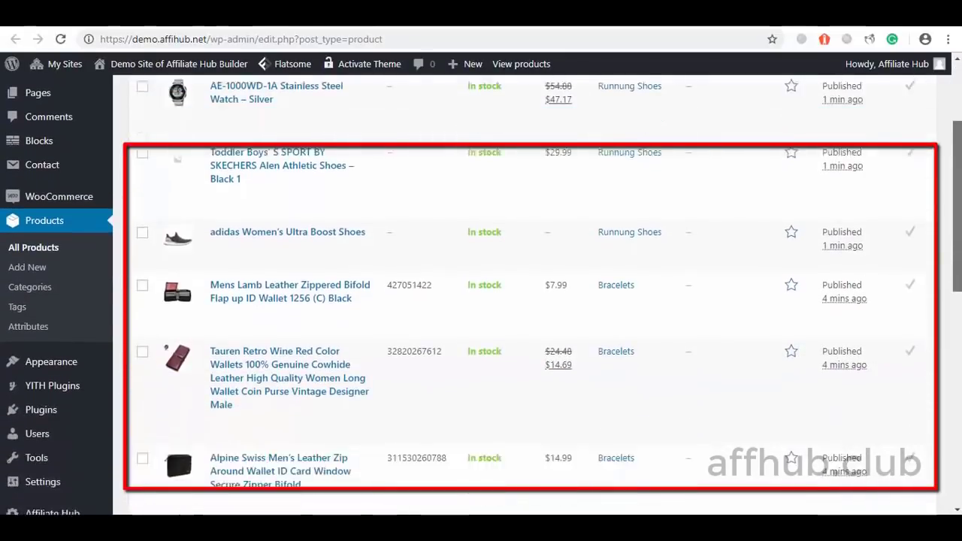
scroll(526, 301, "down", 2)
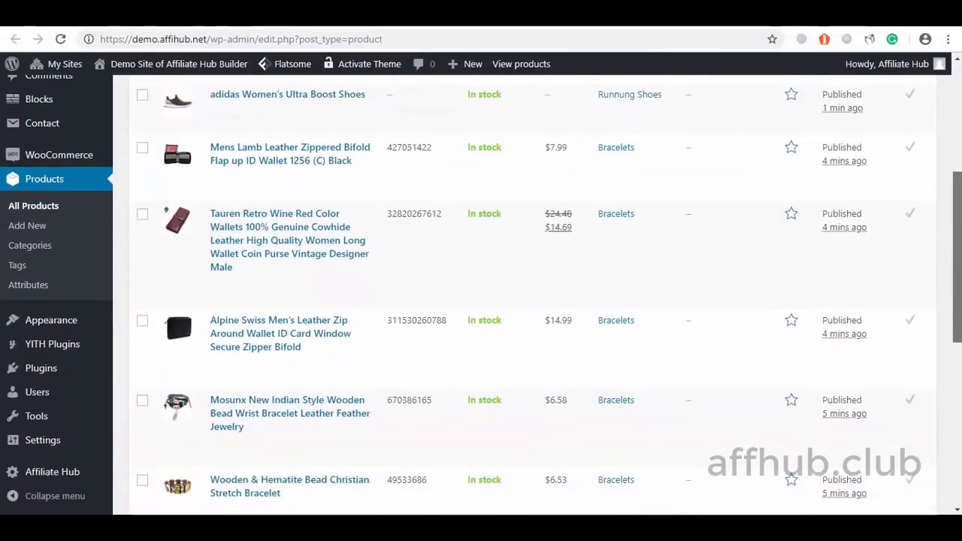
scroll(960, 304, "down", 2)
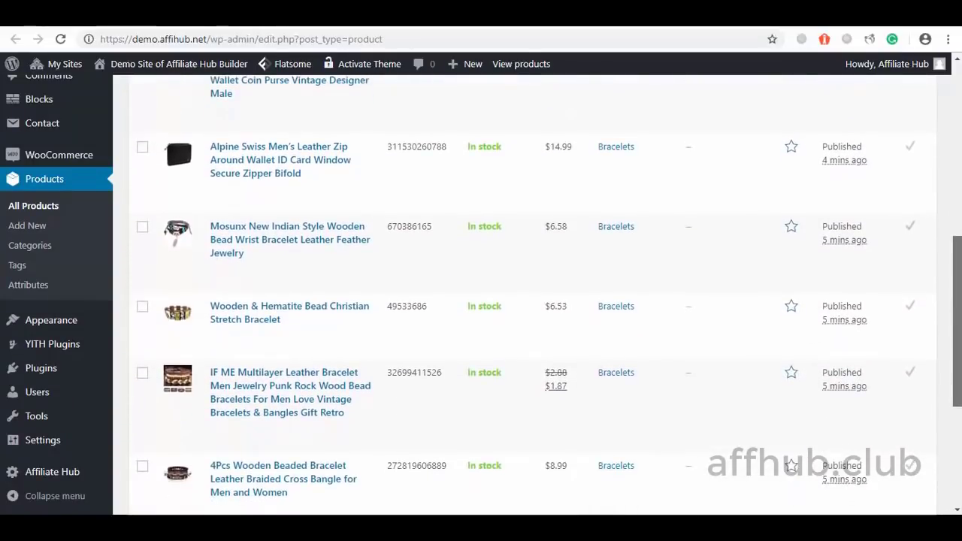
scroll(960, 304, "up", 3)
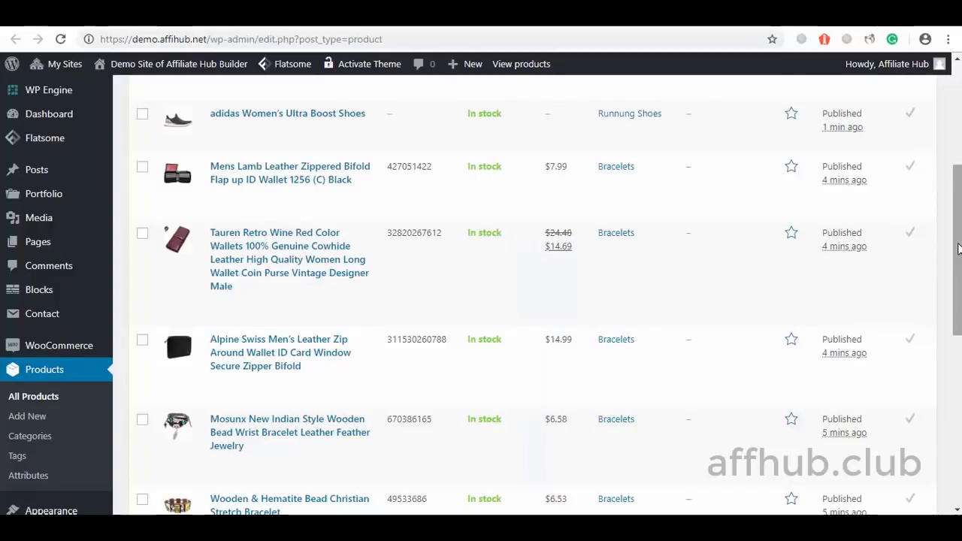
left_click_drag(958, 248, 958, 205)
Open the storefront through Visit Store in a new tab and switch to it.
mouse_move(173, 64)
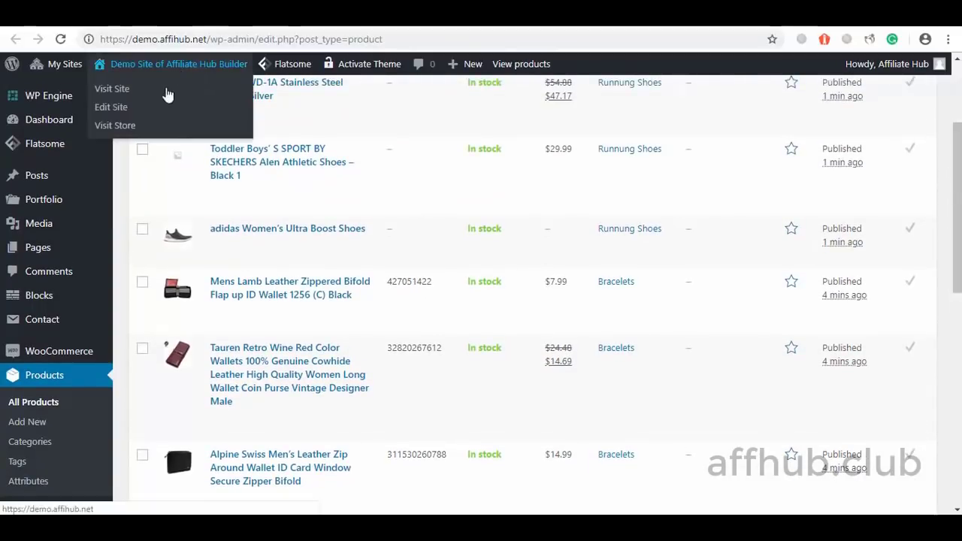
right_click(126, 133)
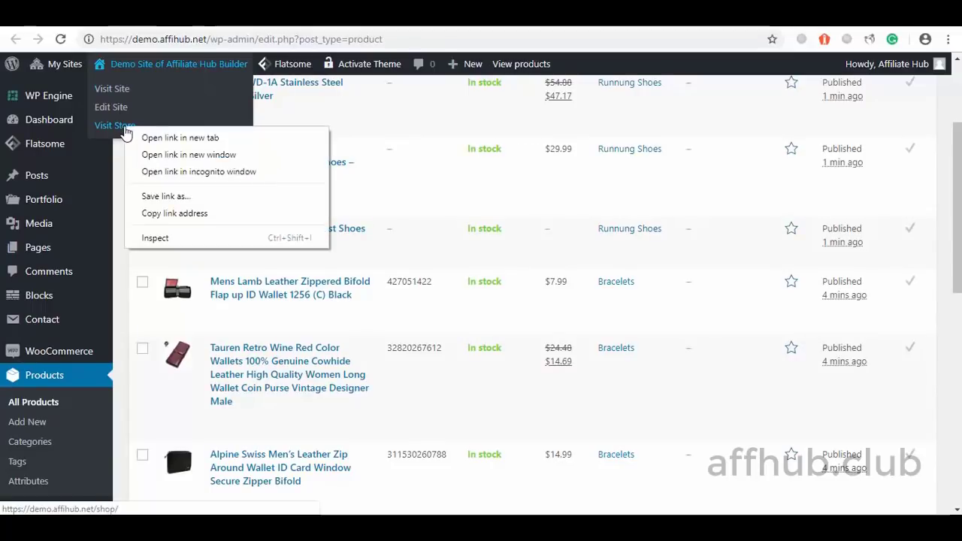
left_click(154, 139)
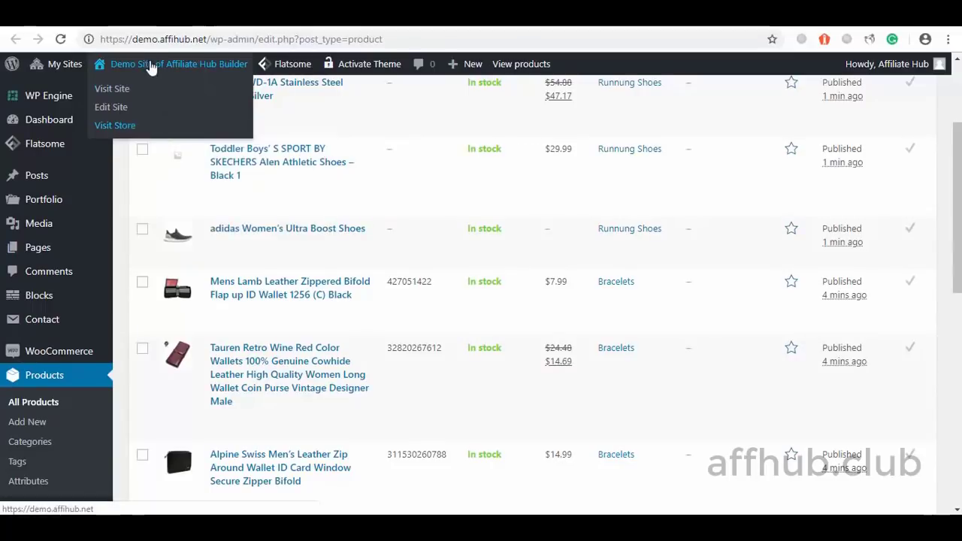
left_click(139, 25)
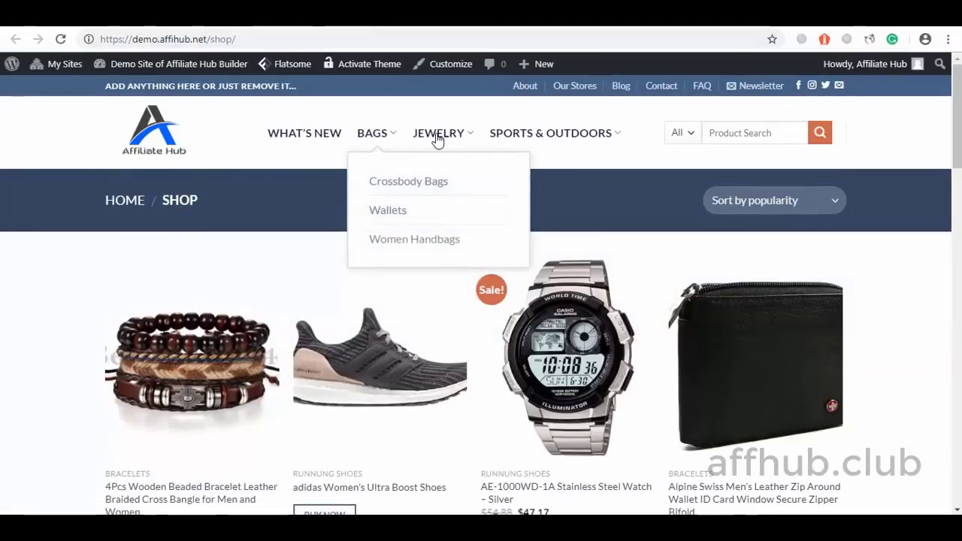
Browse the shop menus and page showing the adidas Ultra Boost shoes and Casio watch.
mouse_move(533, 140)
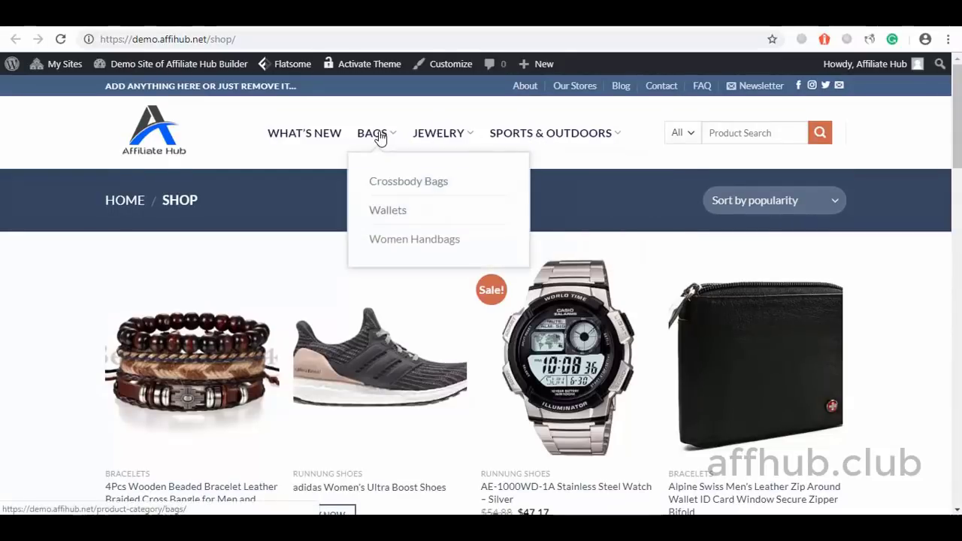
mouse_move(464, 123)
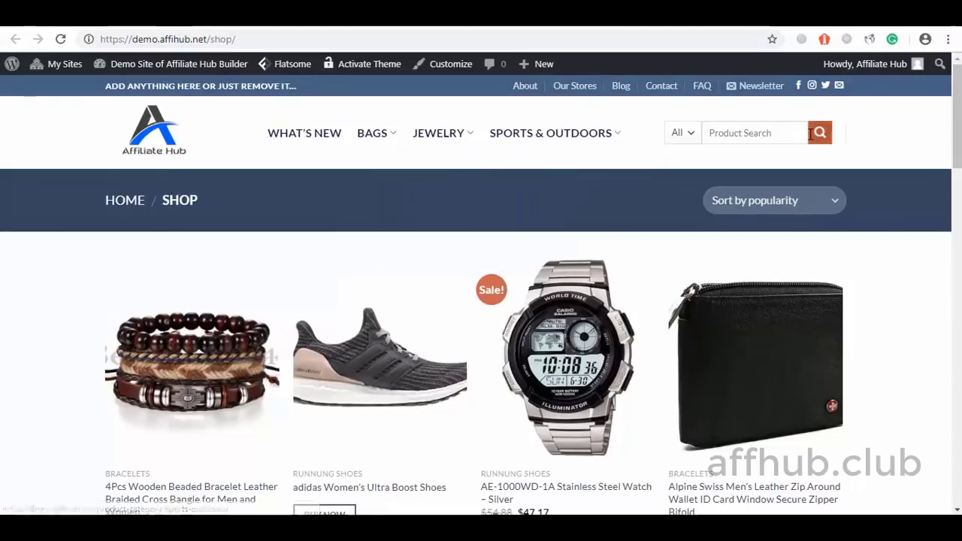
left_click_drag(958, 133, 960, 161)
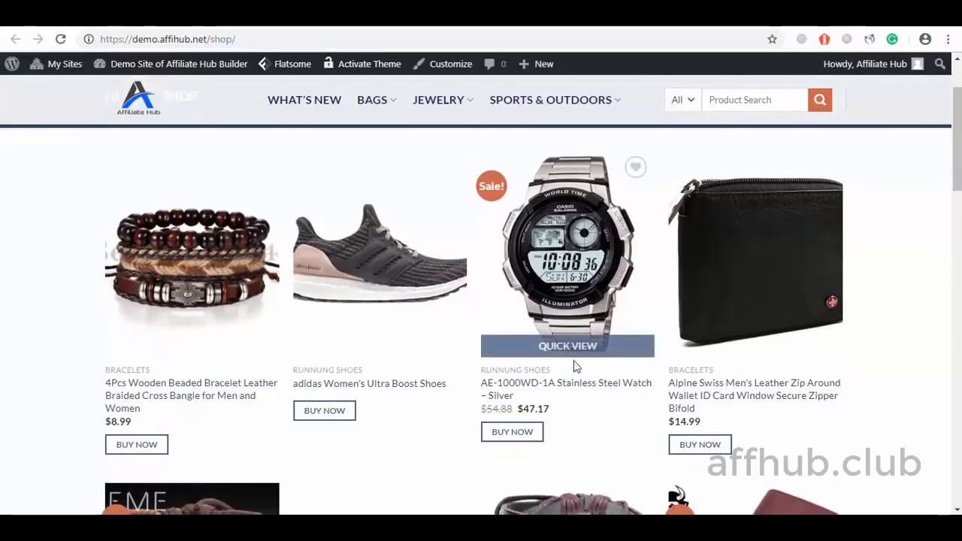
Confirm BUY NOW links reach Jumia's Casio watch and Walmart's Mosunx bracelet pages.
left_click(517, 440)
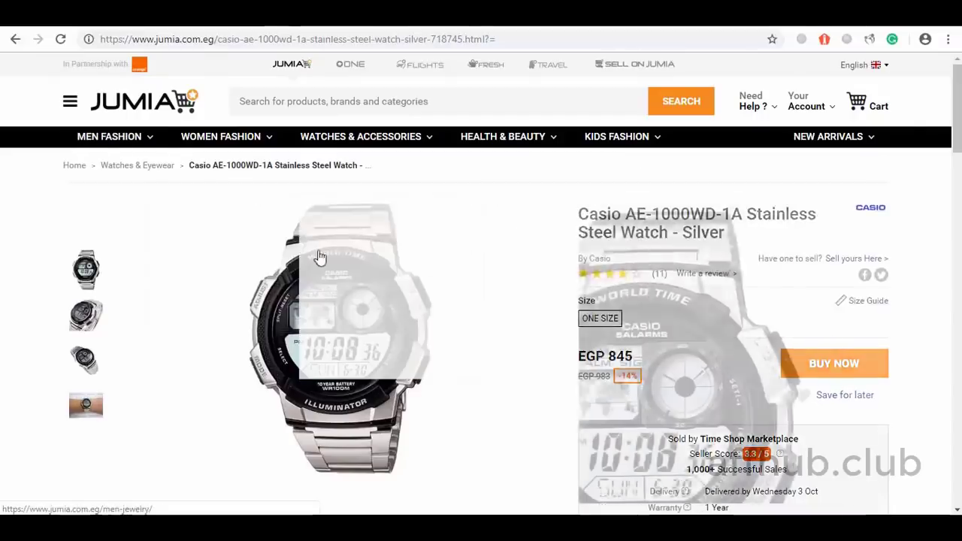
left_click(14, 40)
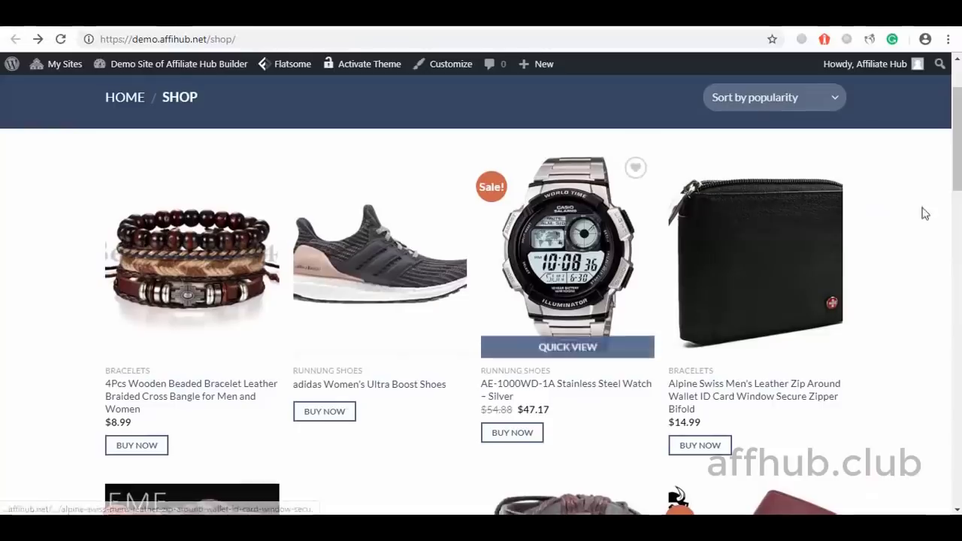
scroll(914, 261, "down", 5)
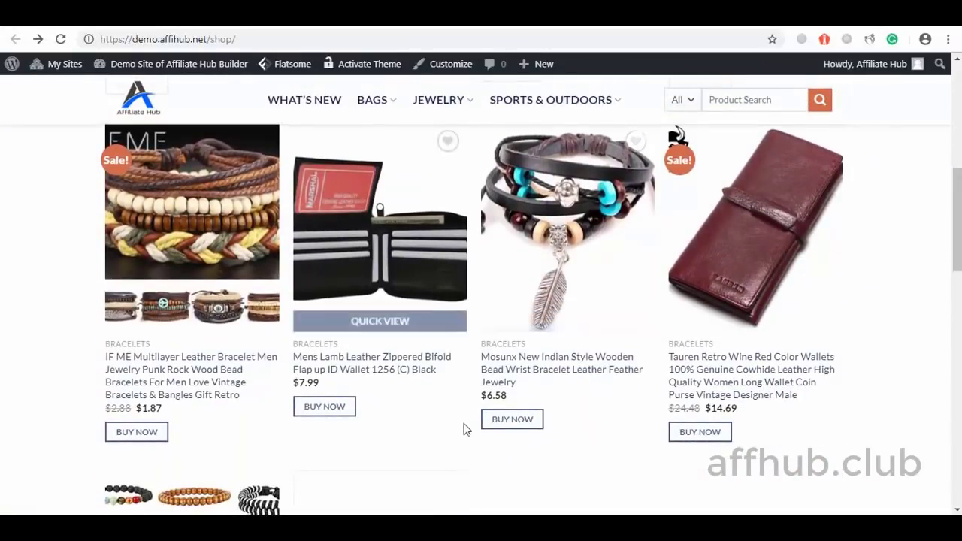
left_click(502, 424)
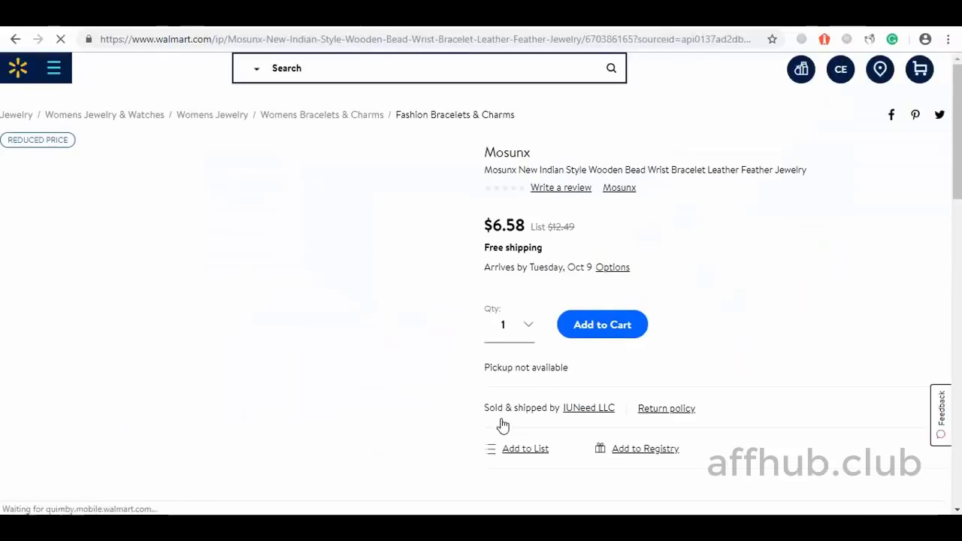
left_click_drag(958, 135, 959, 138)
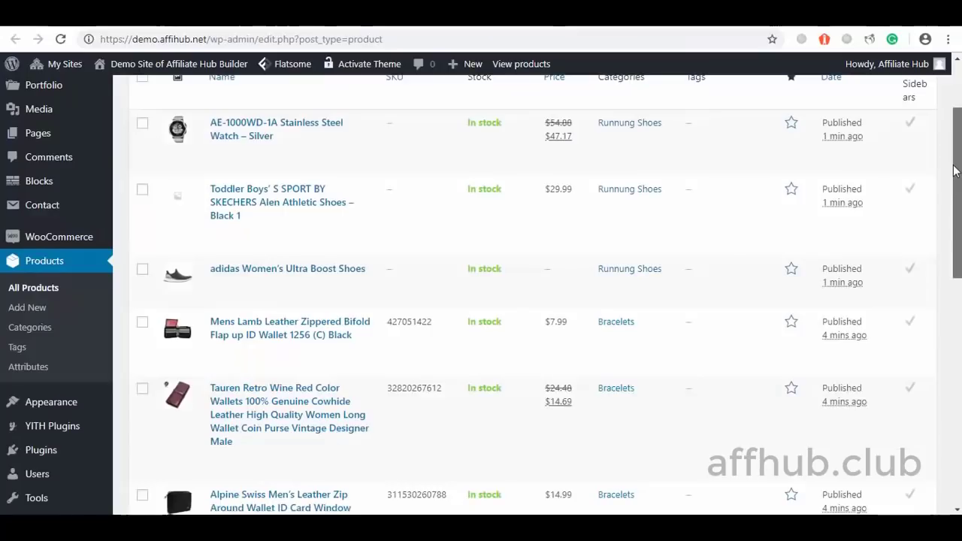
scroll(955, 195, "down", 1)
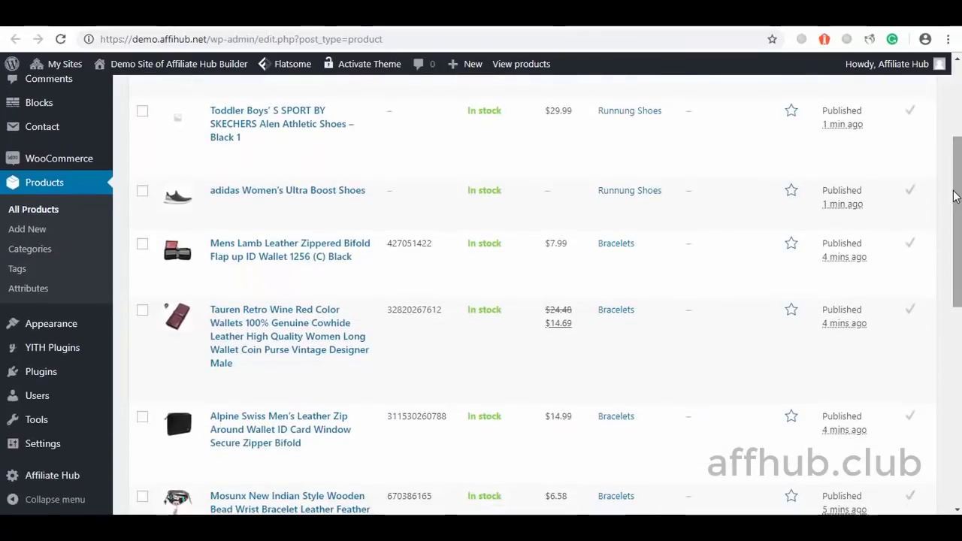
Scroll All Products to review the imported watch, shoes, wallets and Mosunx bracelet, all in stock.
left_click_drag(956, 194, 957, 156)
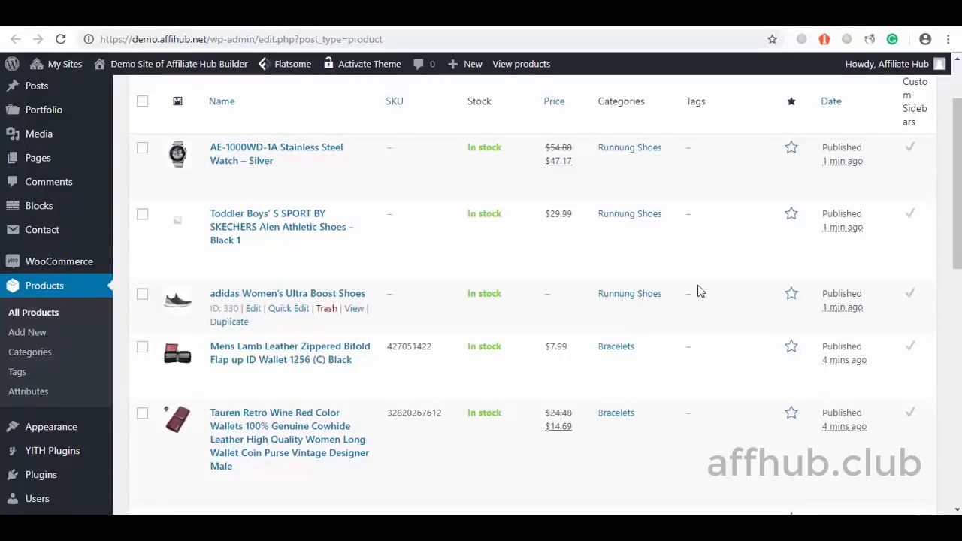
scroll(526, 293, "up", 1)
scroll(526, 294, "down", 2)
scroll(933, 182, "down", 2)
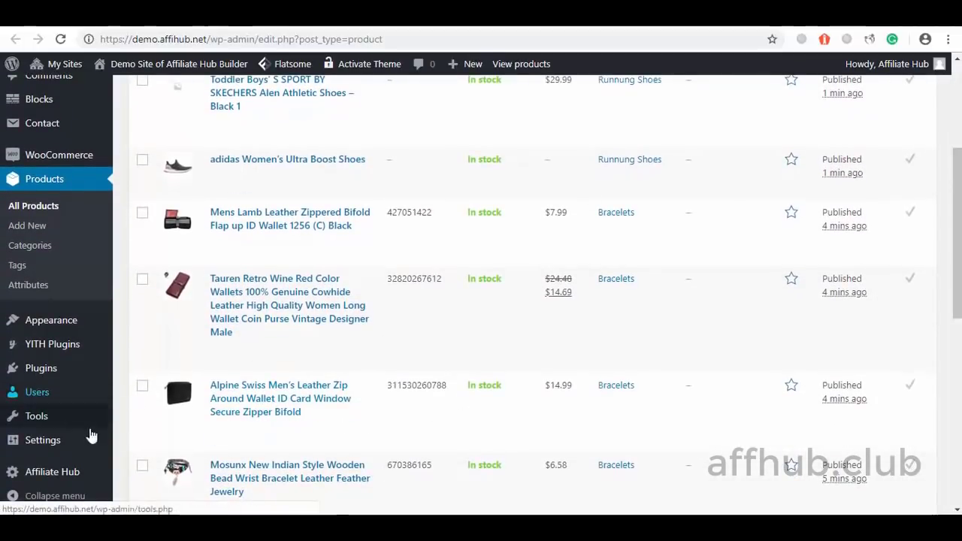
mouse_move(66, 482)
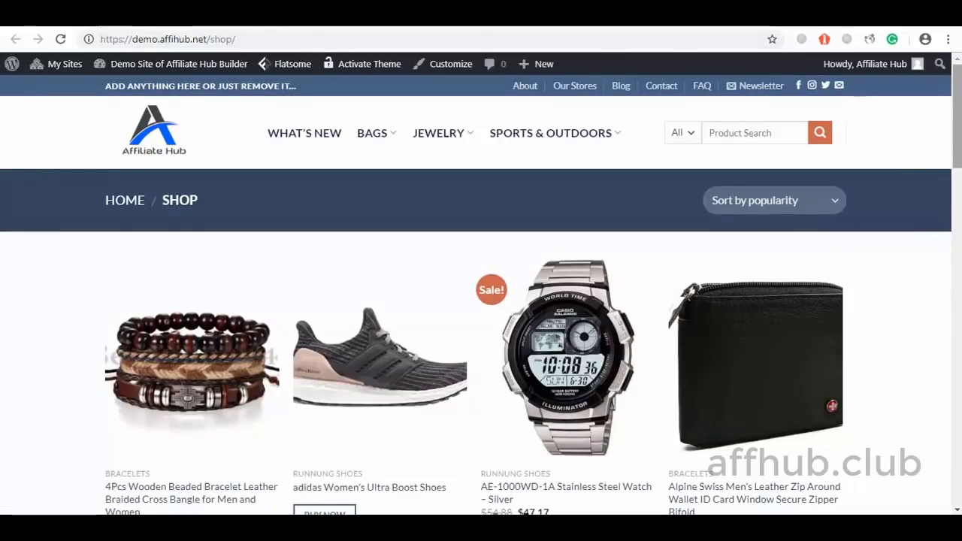
Scroll through the storefront's imported products, then switch to the Amazon.in tab.
scroll(961, 132, "down", 3)
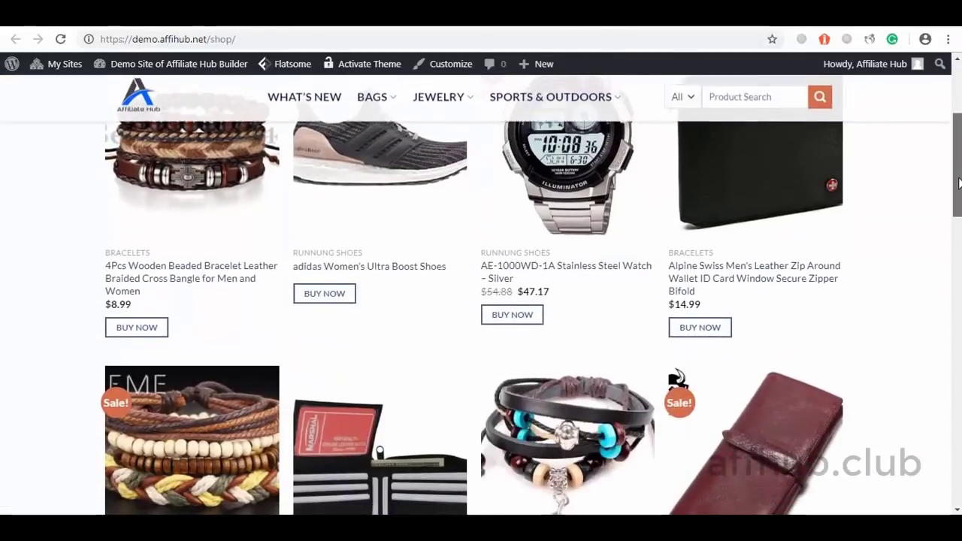
scroll(940, 219, "down", 2)
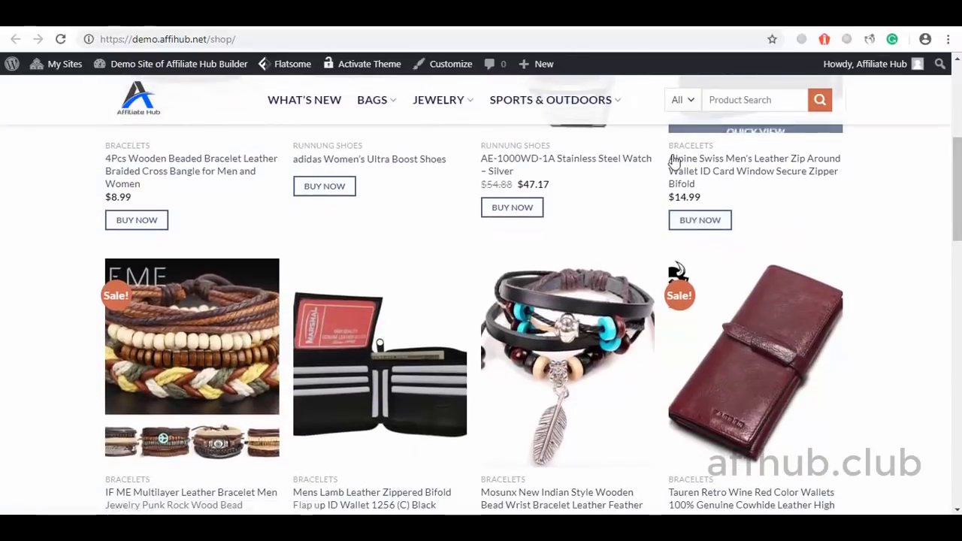
scroll(960, 240, "down", 3)
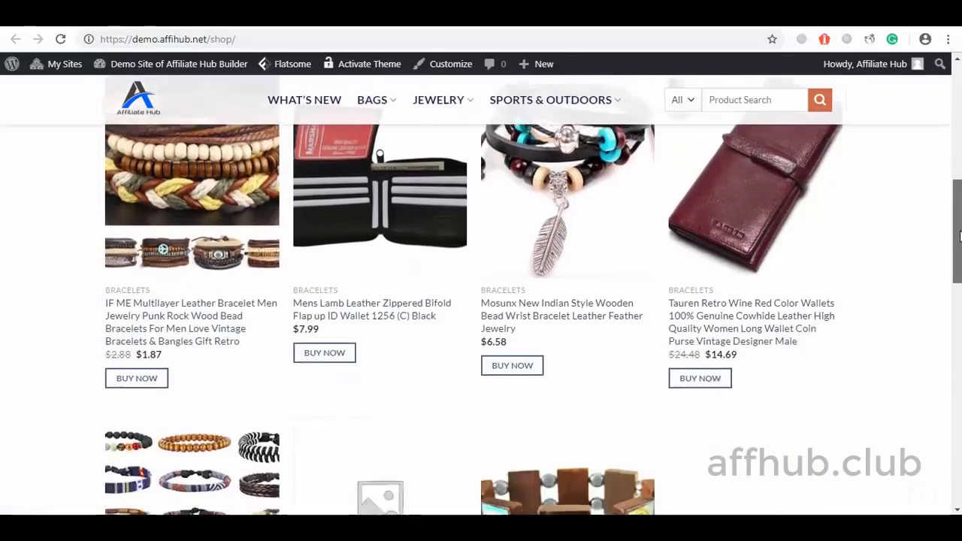
left_click_drag(960, 239, 958, 176)
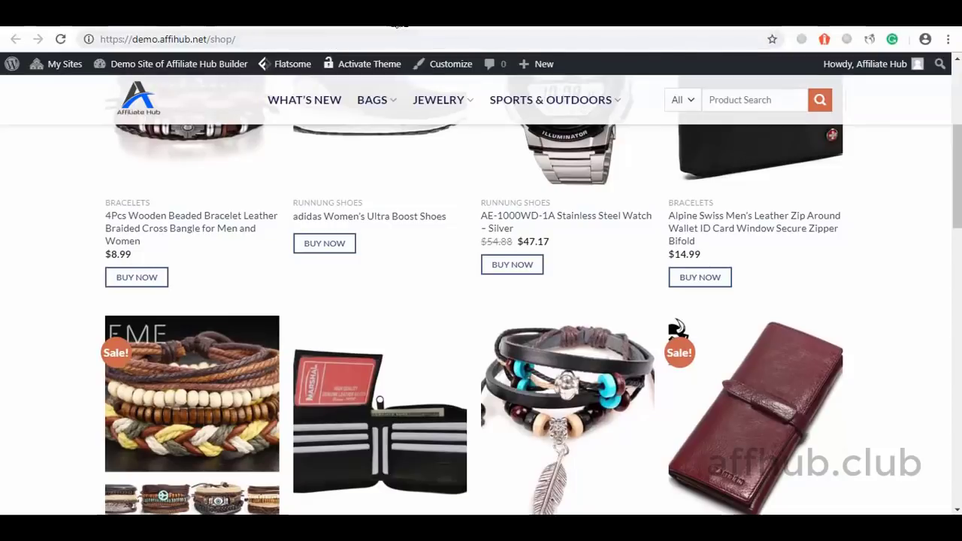
left_click(396, 26)
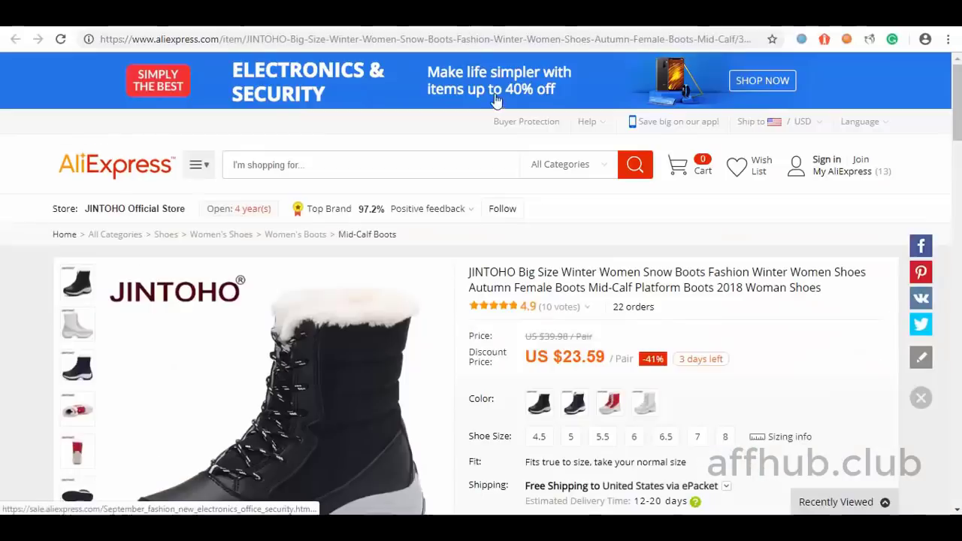
Select the JINTOHO snow boots page address in AliExpress for copying.
left_click(462, 39)
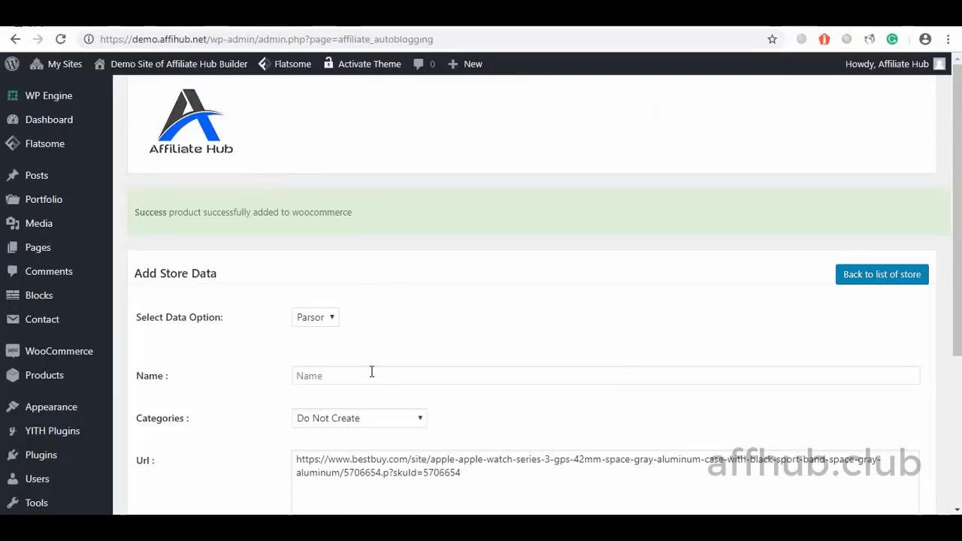
Replace the old Best Buy URL with the AliExpress boots URL and assign WooCommerce category Runnung Shoes.
triple_click(363, 470)
key("ctrl+v")
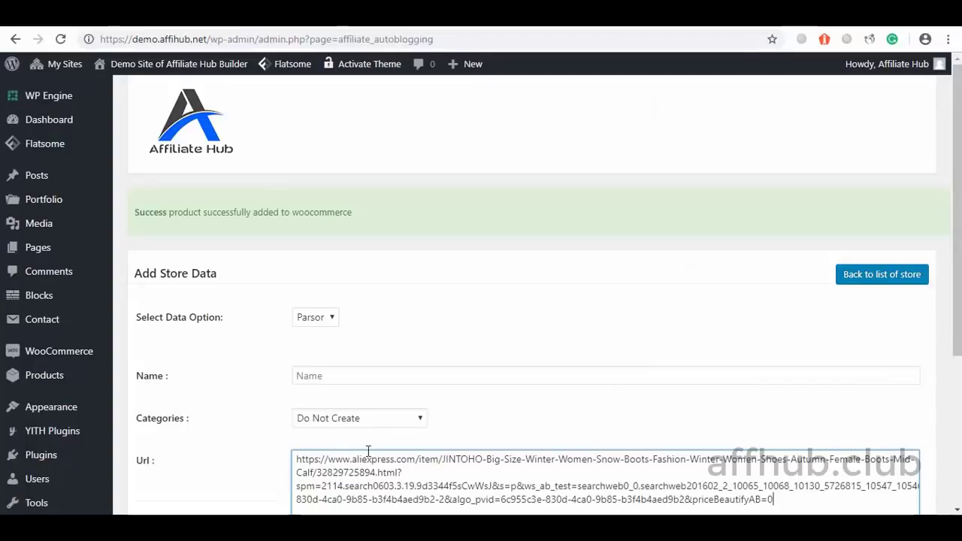
left_click(409, 421)
left_click(359, 464)
left_click(360, 448)
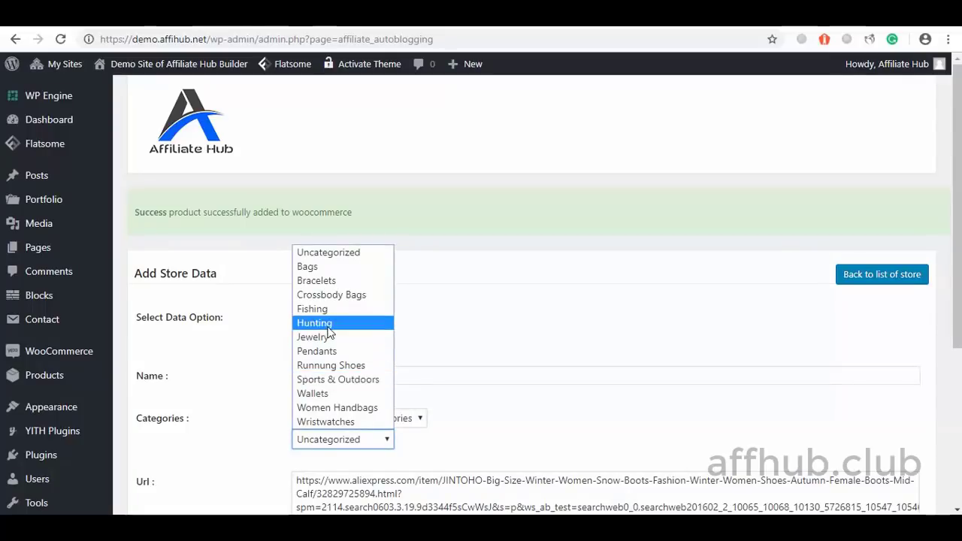
left_click(323, 365)
Save the import so the JINTOHO boots appear in All Products at $23.59.
left_click_drag(960, 248, 960, 384)
left_click(147, 448)
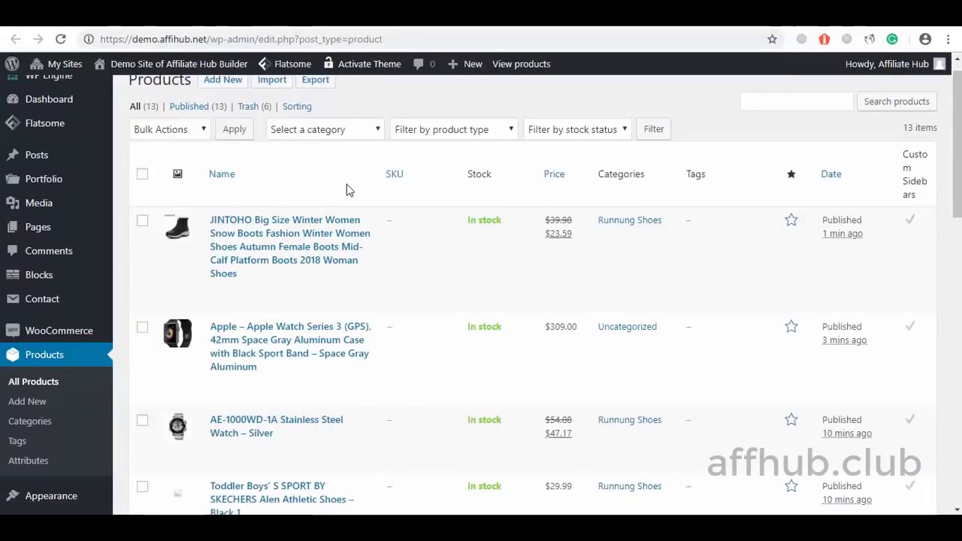
mouse_move(311, 273)
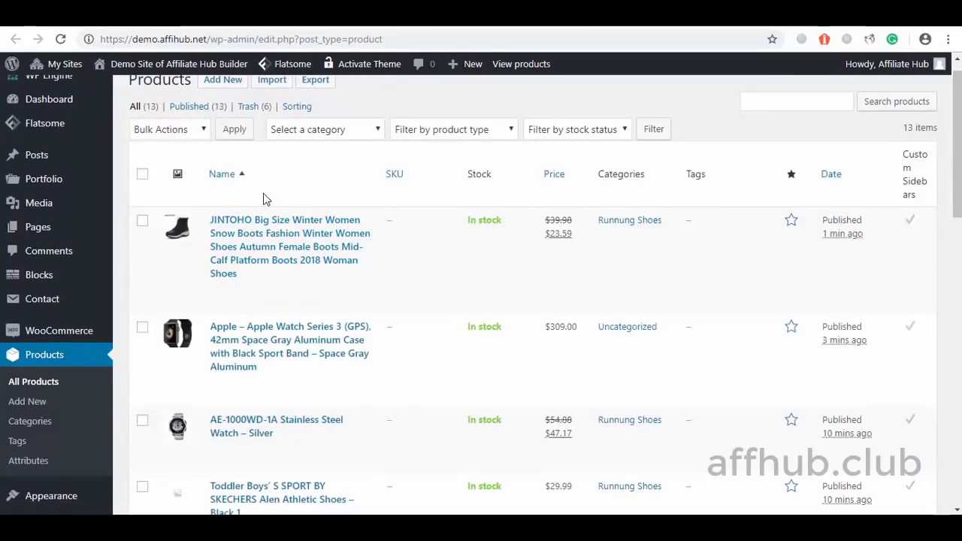